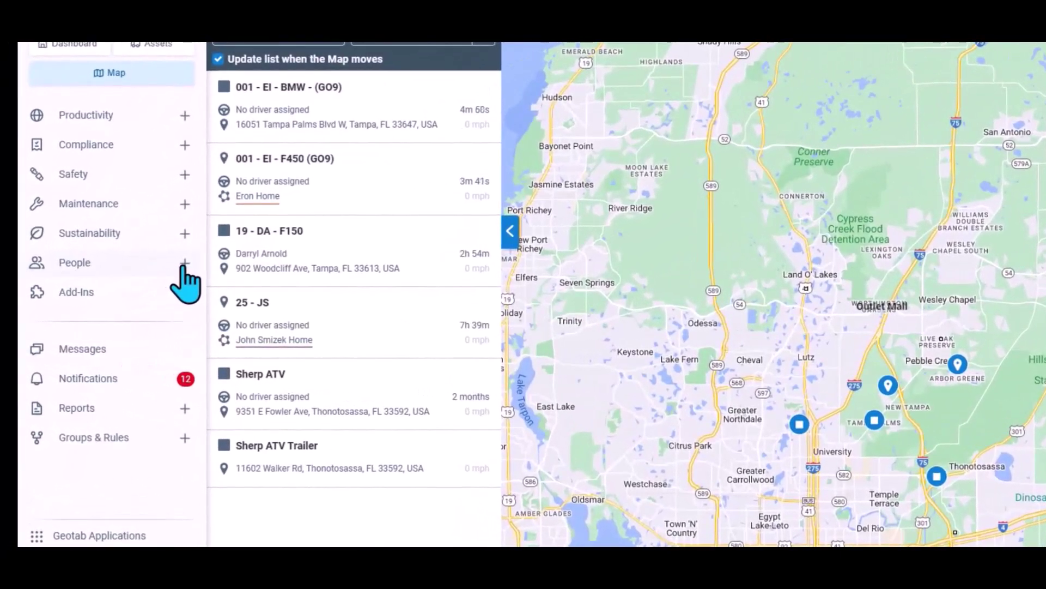
Step: Open the Default User record from the Users & Drivers list in the People section
click(184, 264)
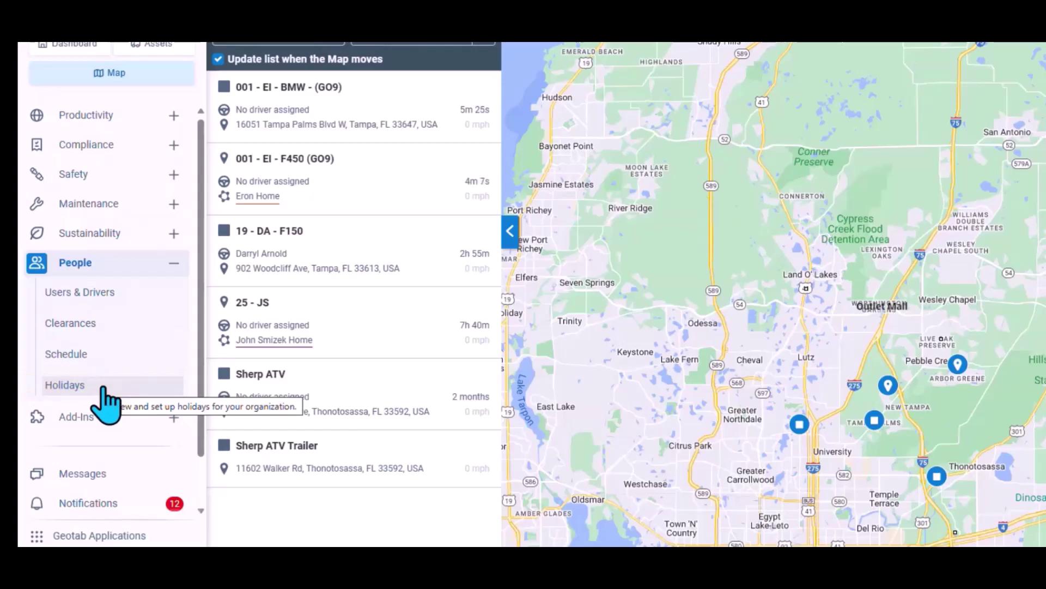
click(116, 297)
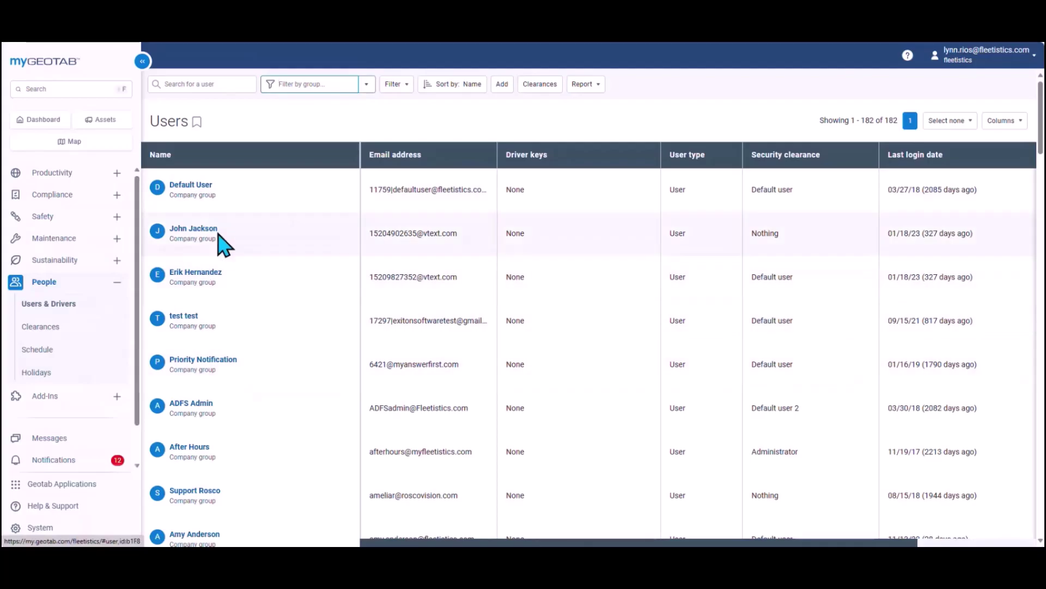
click(201, 189)
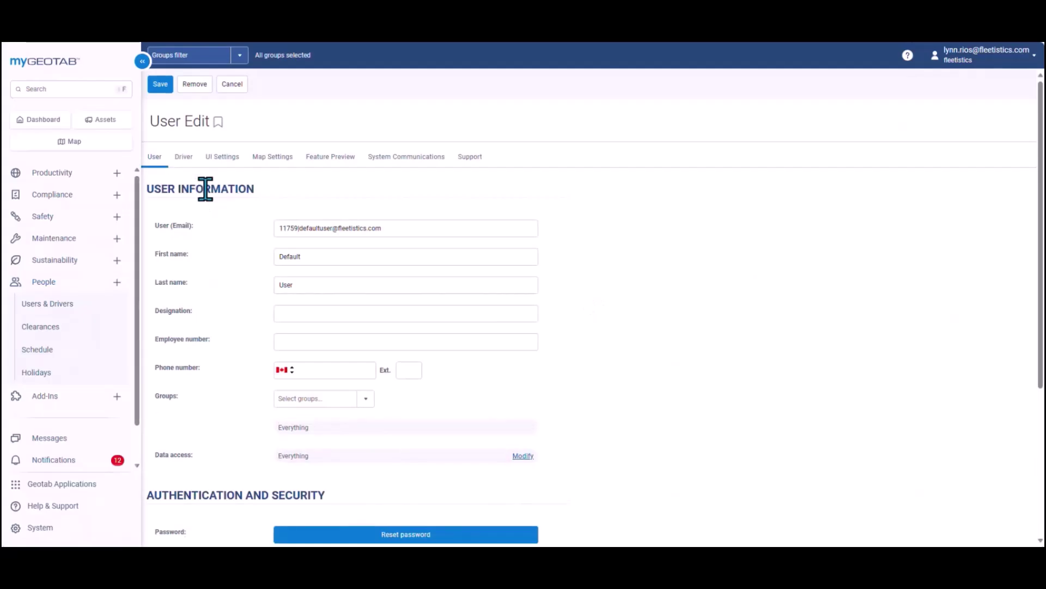
Step: Review the Default User's information, authentication and security settings, and save the record
scroll(225, 272, down, 3)
scroll(222, 302, down, 1)
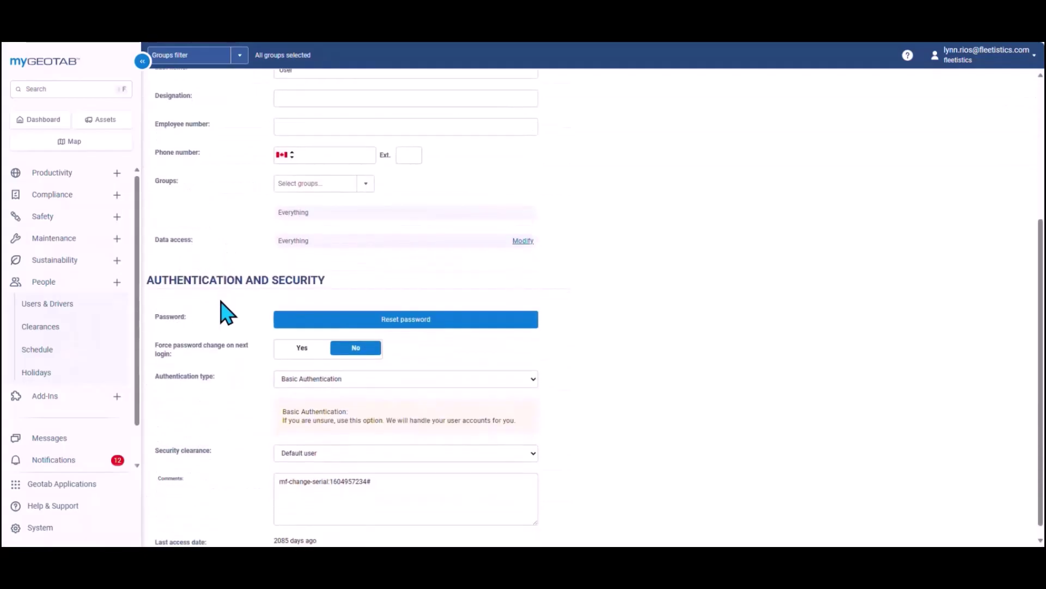
scroll(222, 311, up, 4)
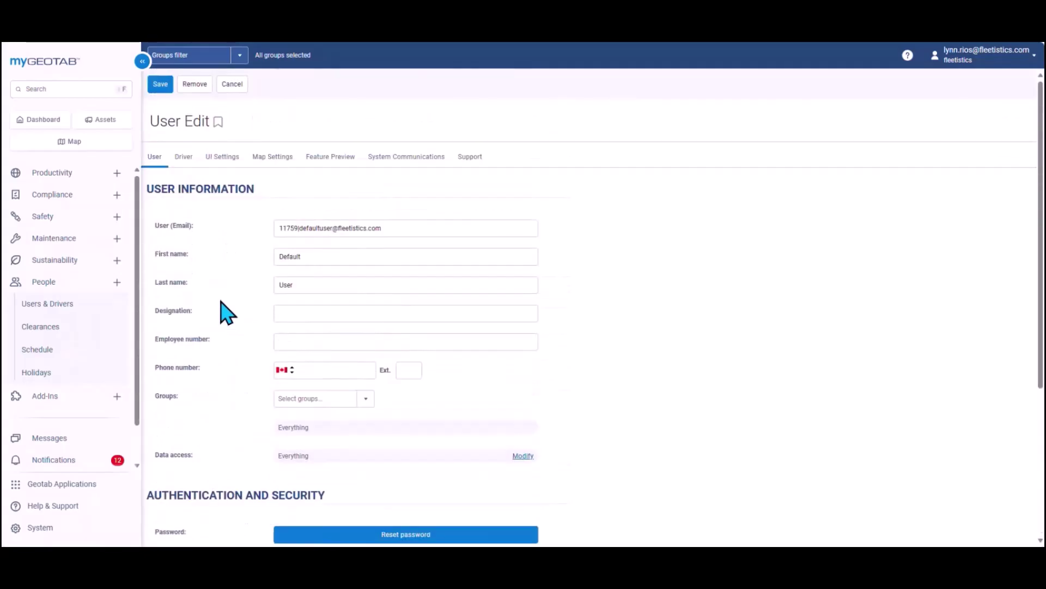
click(160, 86)
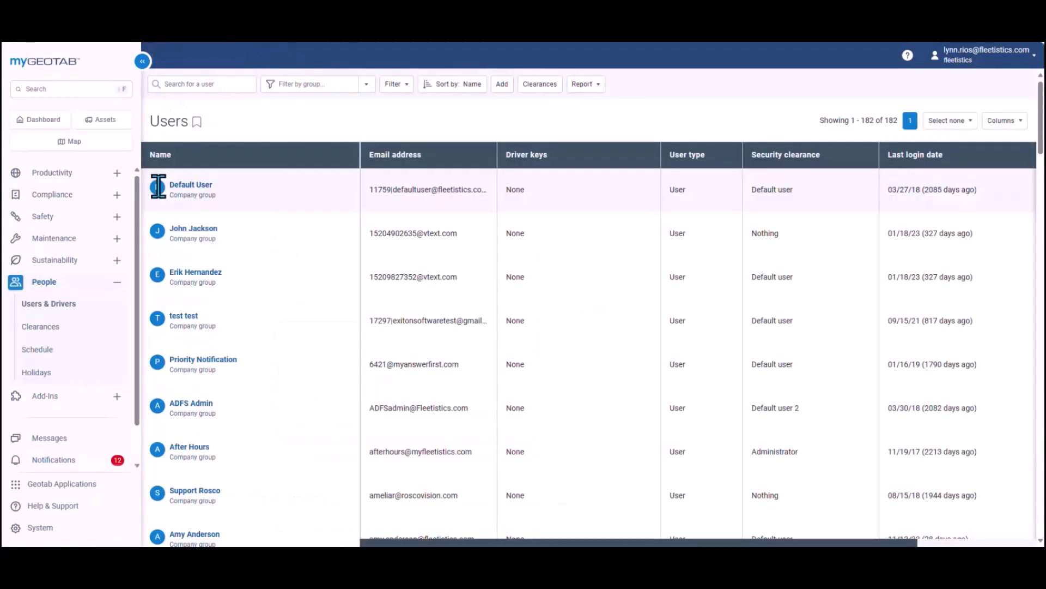
Step: Start adding a new user and review the user information, authentication and security fields
click(502, 85)
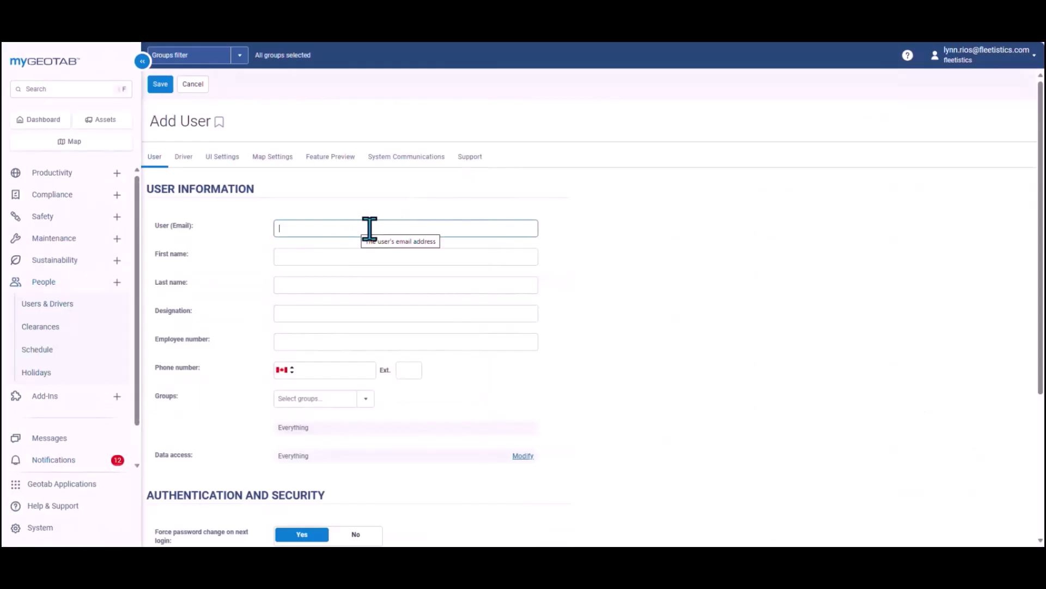
scroll(369, 228, down, 1)
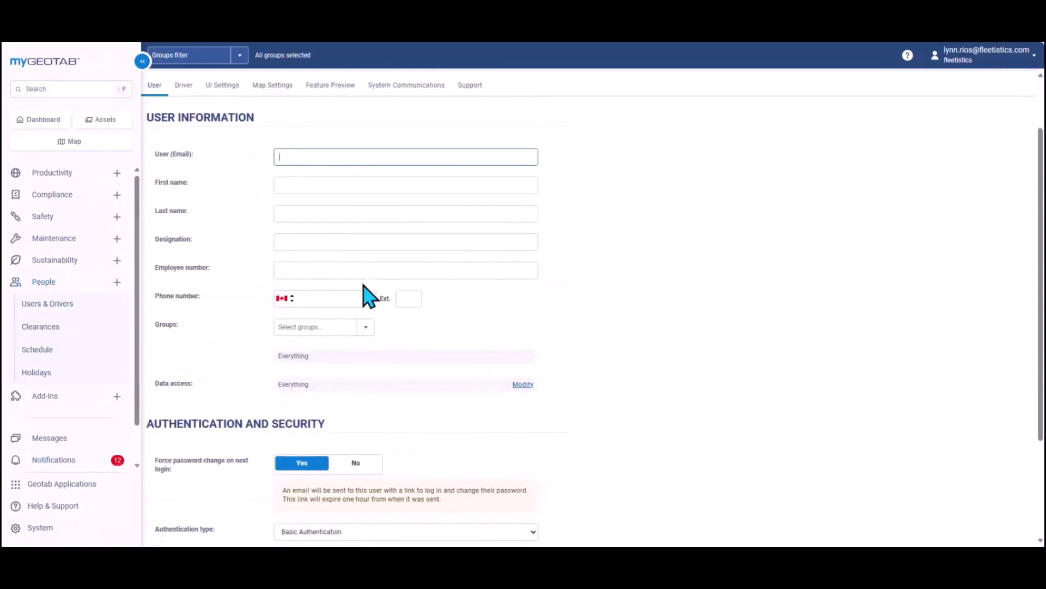
scroll(385, 326, down, 2)
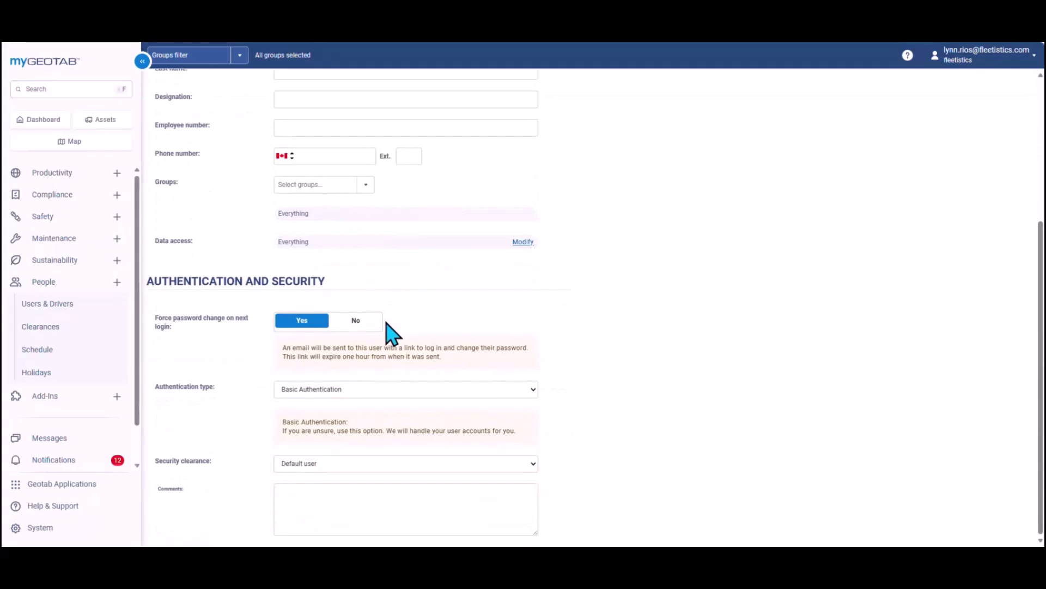
scroll(388, 330, up, 3)
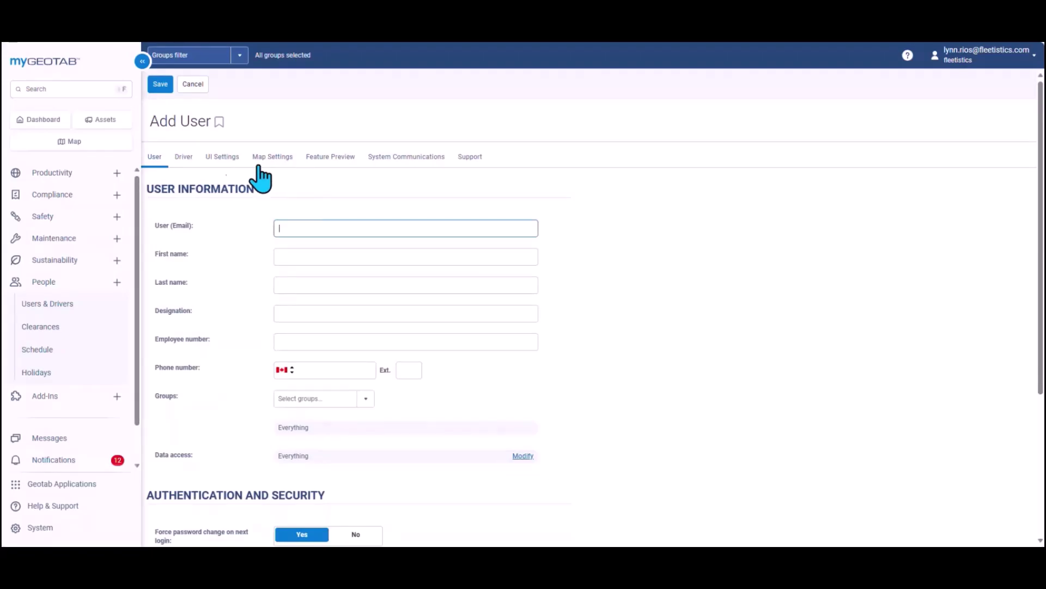
Step: Mark the new user as a driver and start a new driver key of type NFC
click(183, 159)
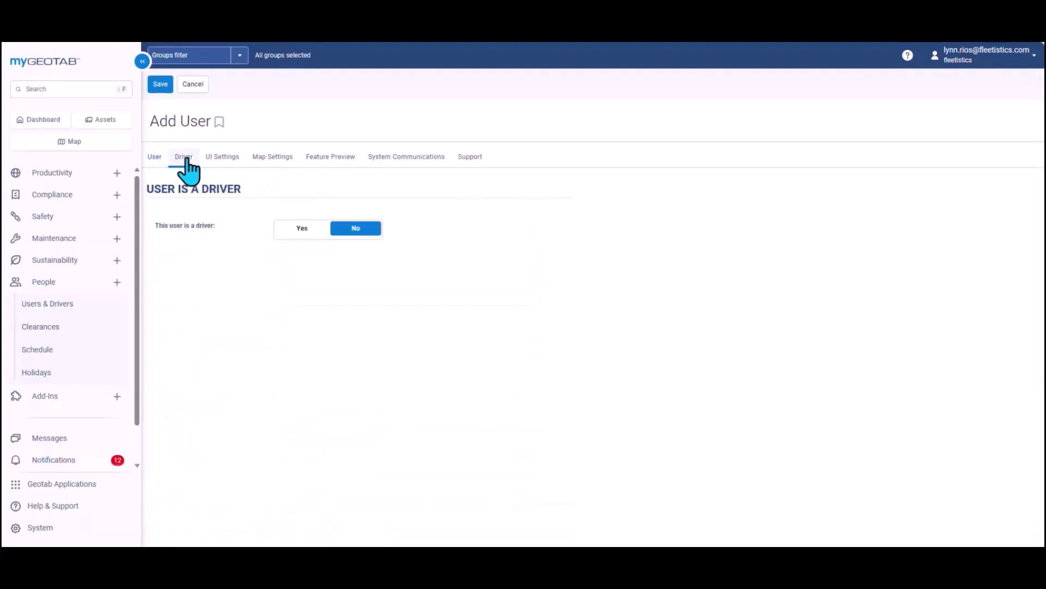
click(302, 228)
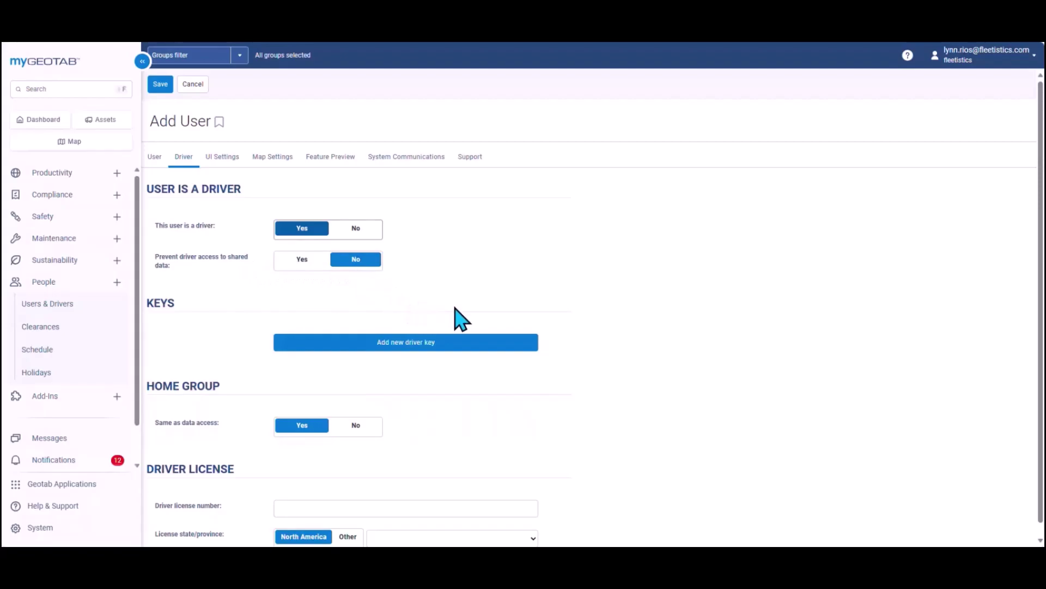
scroll(551, 395, down, 1)
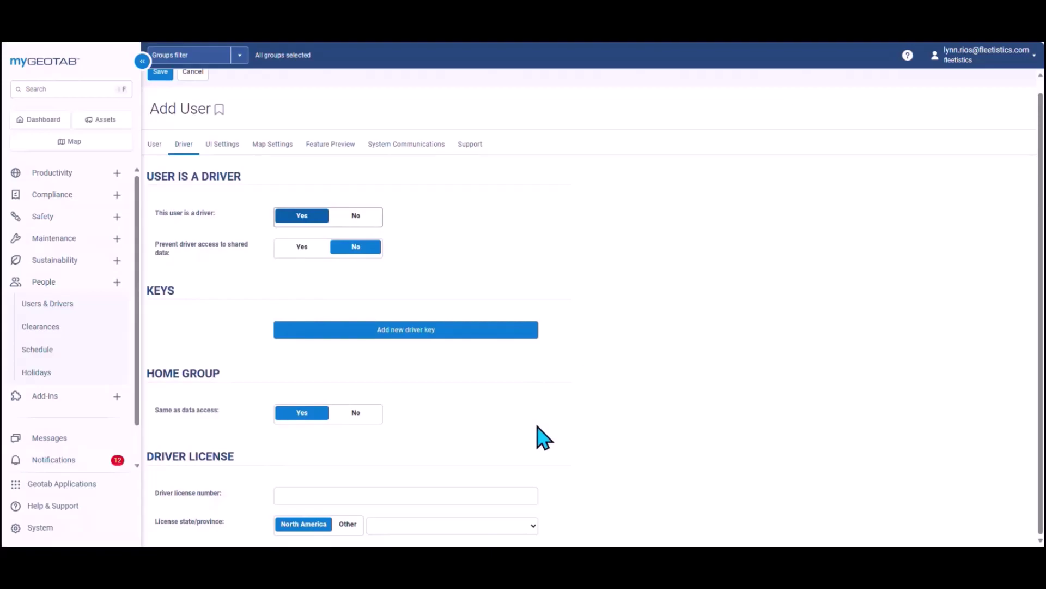
click(425, 331)
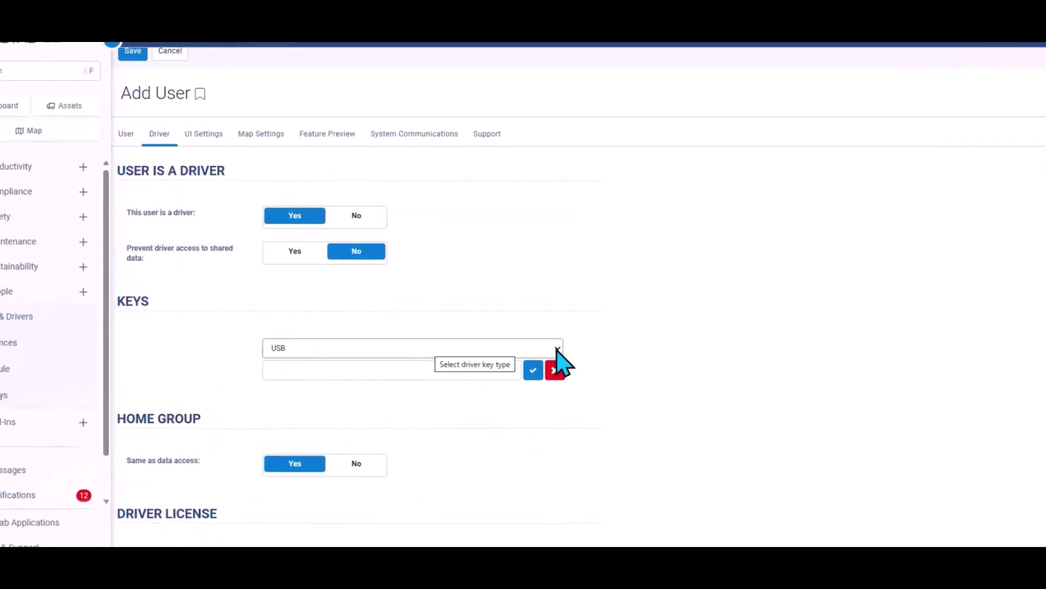
click(525, 331)
click(452, 407)
click(390, 388)
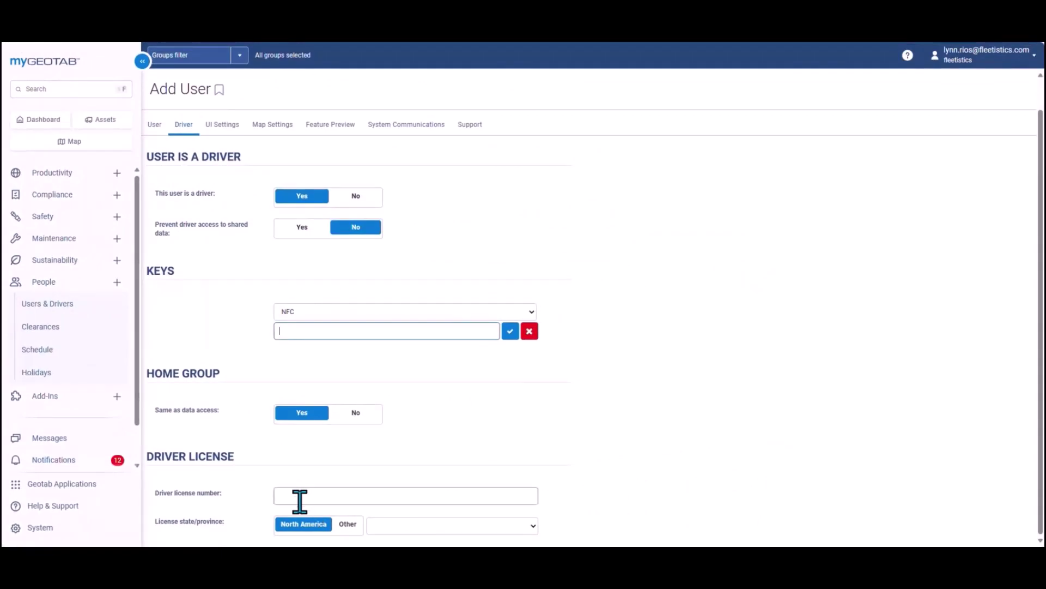
Step: Review the new user's regional settings and default start-up page in the UI Settings
click(228, 129)
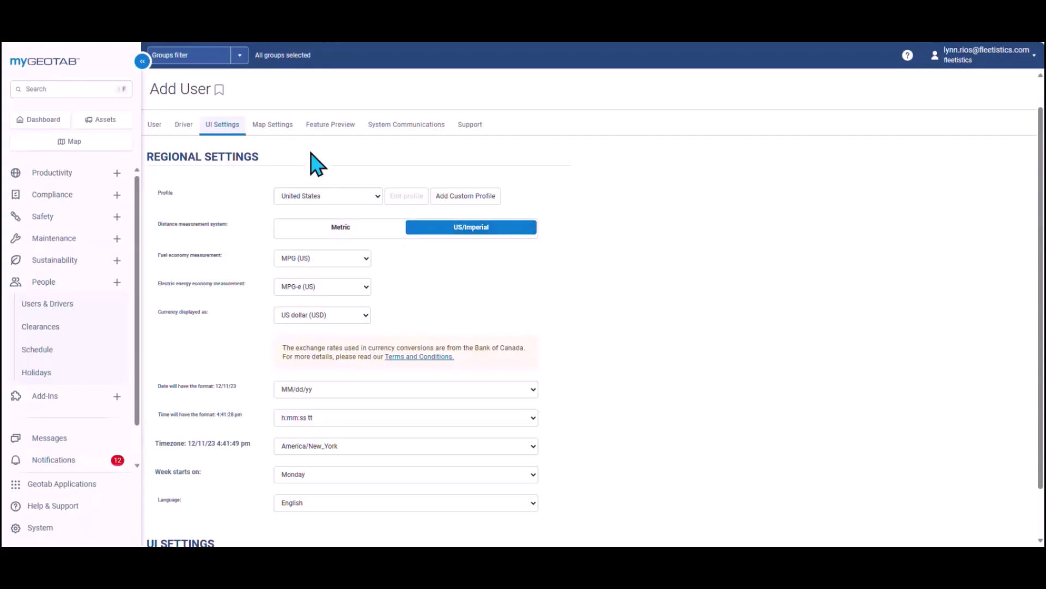
scroll(305, 349, down, 1)
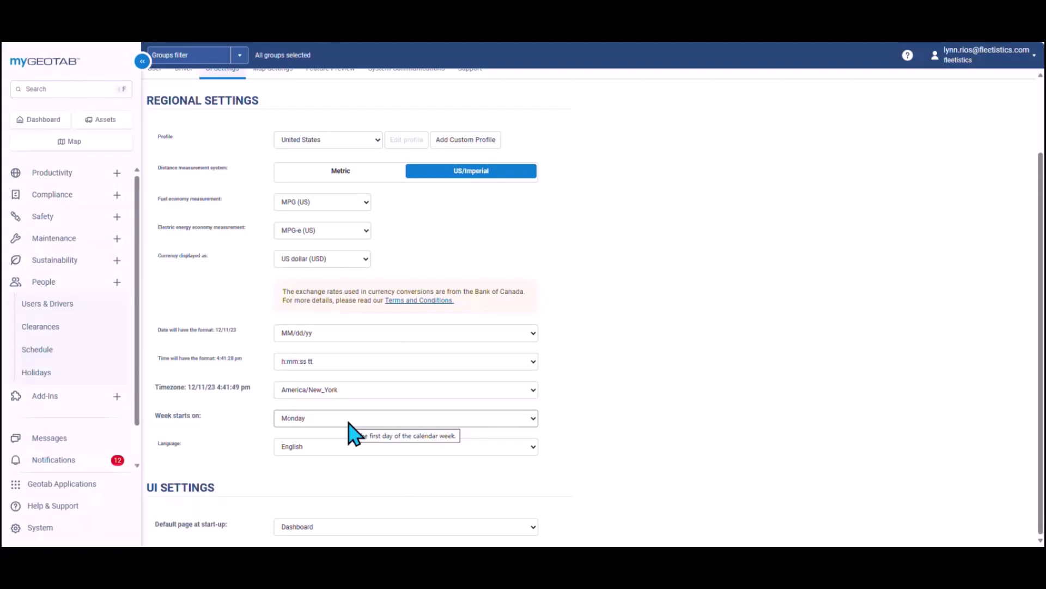
scroll(346, 414, up, 2)
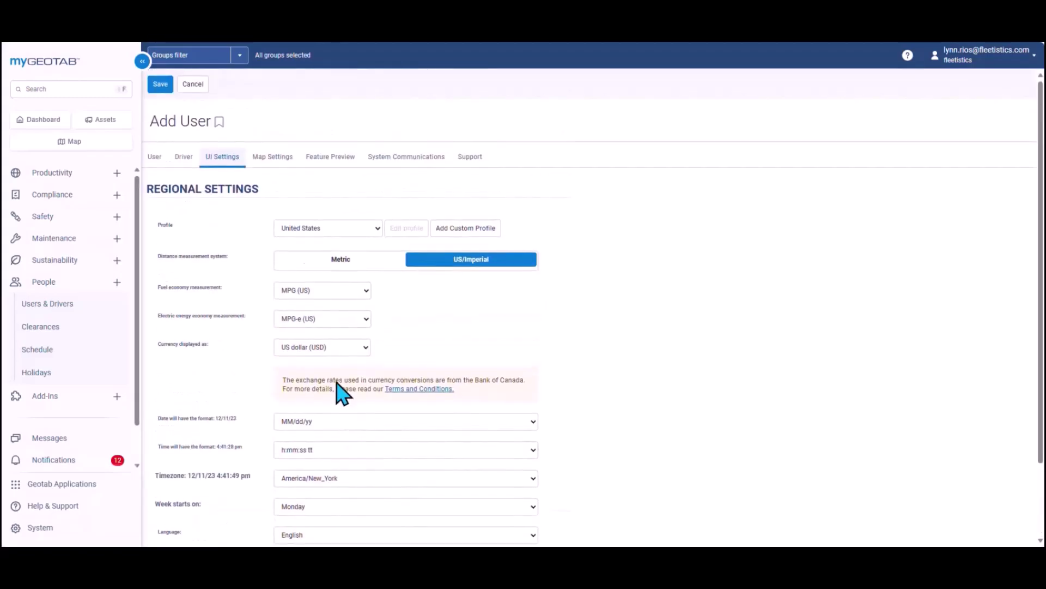
Step: Check which default map types are available in the new user's Map Settings
click(278, 157)
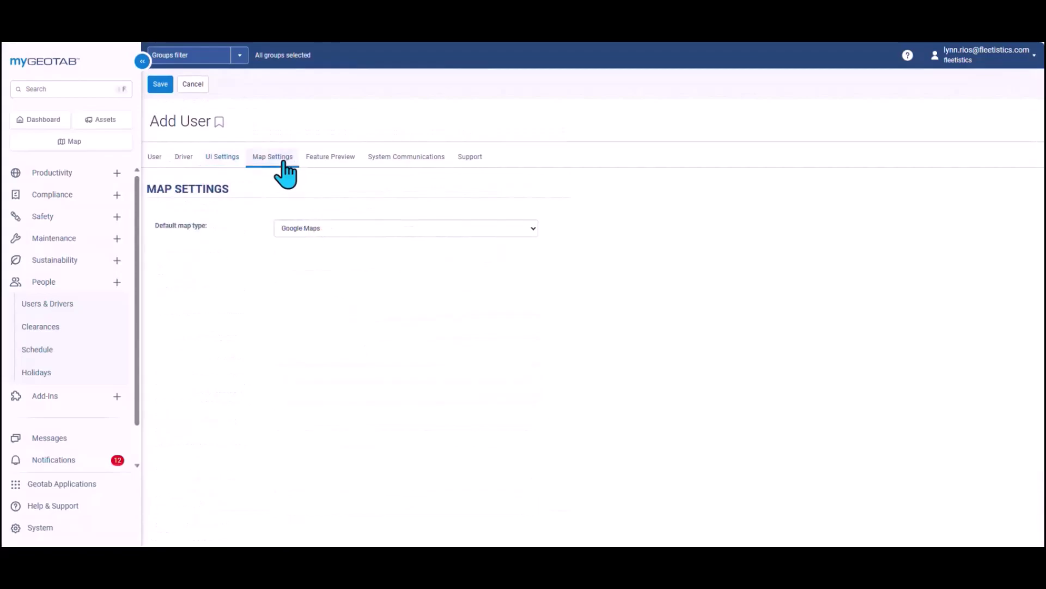
click(533, 232)
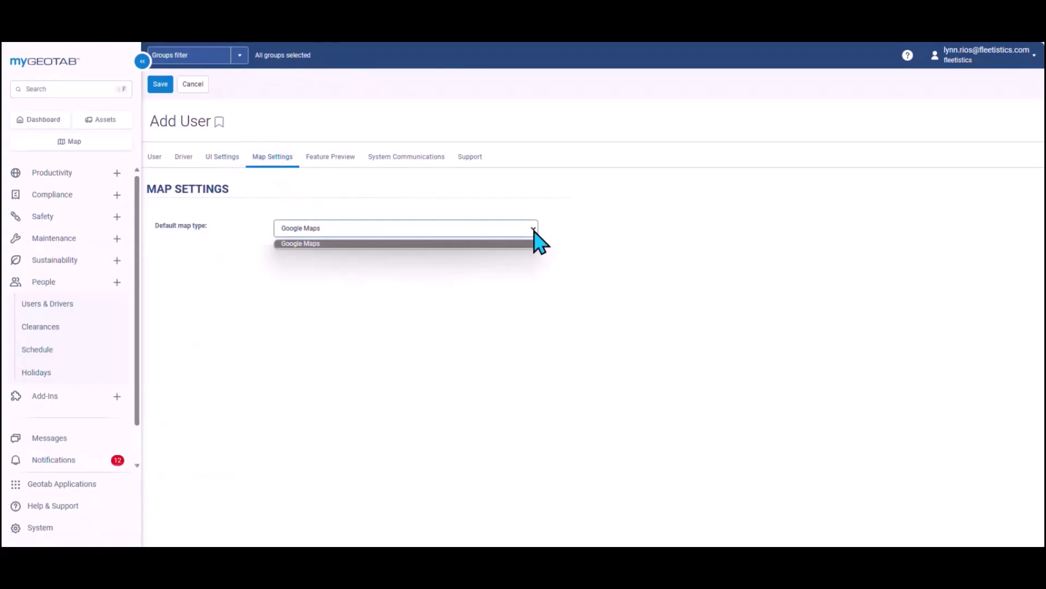
click(535, 232)
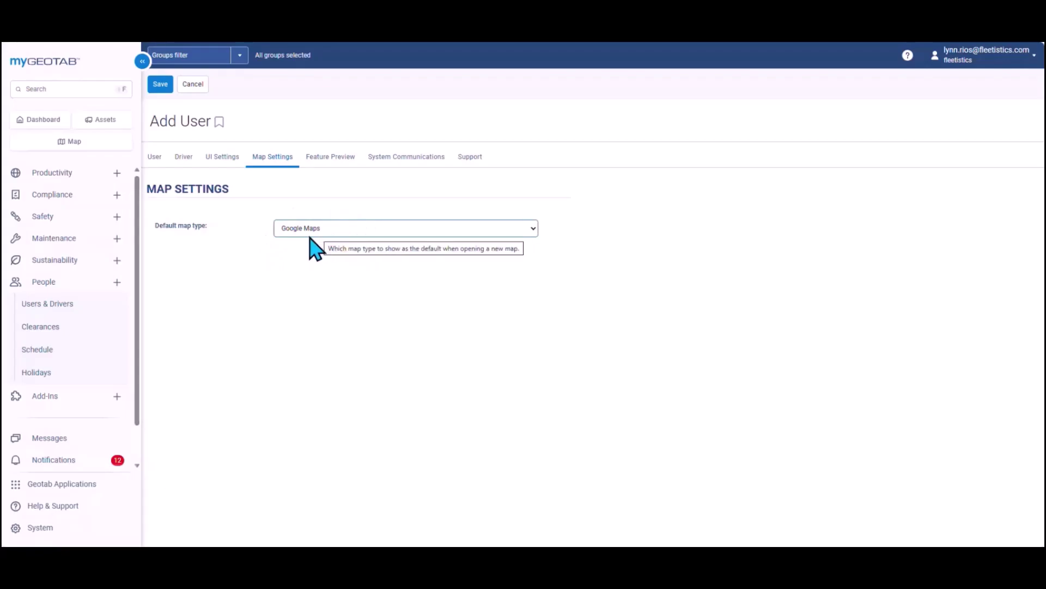
Step: Review the new user's Feature Preview options and System Communications settings
click(323, 157)
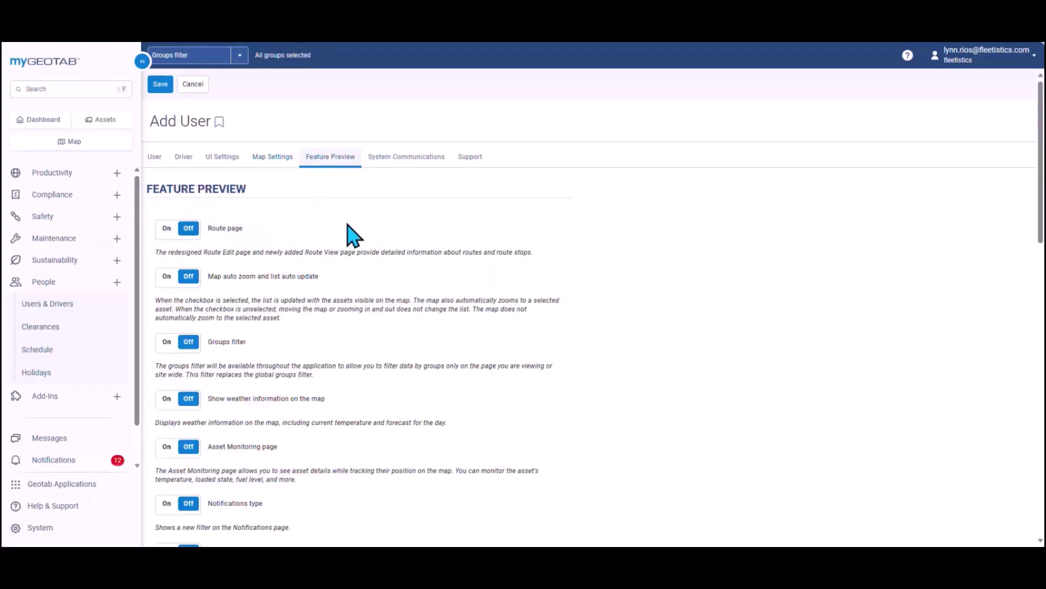
scroll(353, 245, down, 7)
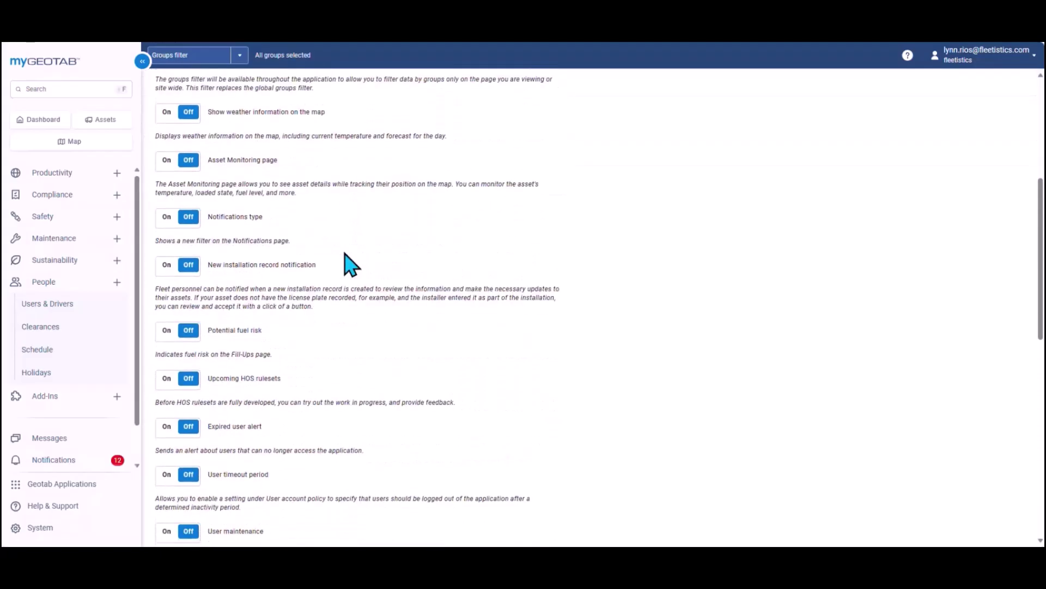
scroll(352, 265, down, 8)
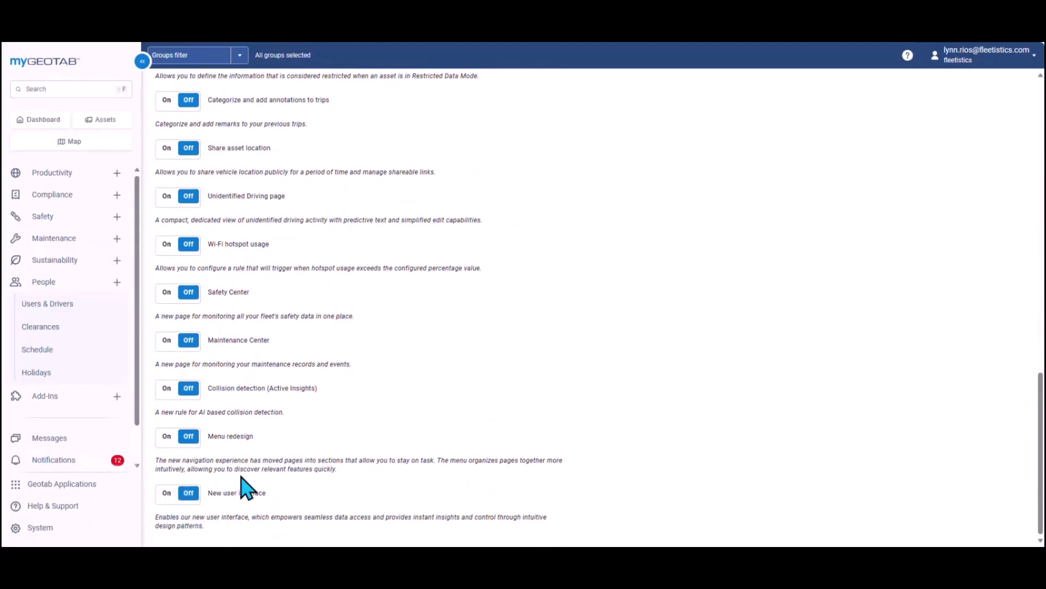
scroll(243, 482, up, 10)
scroll(242, 482, up, 4)
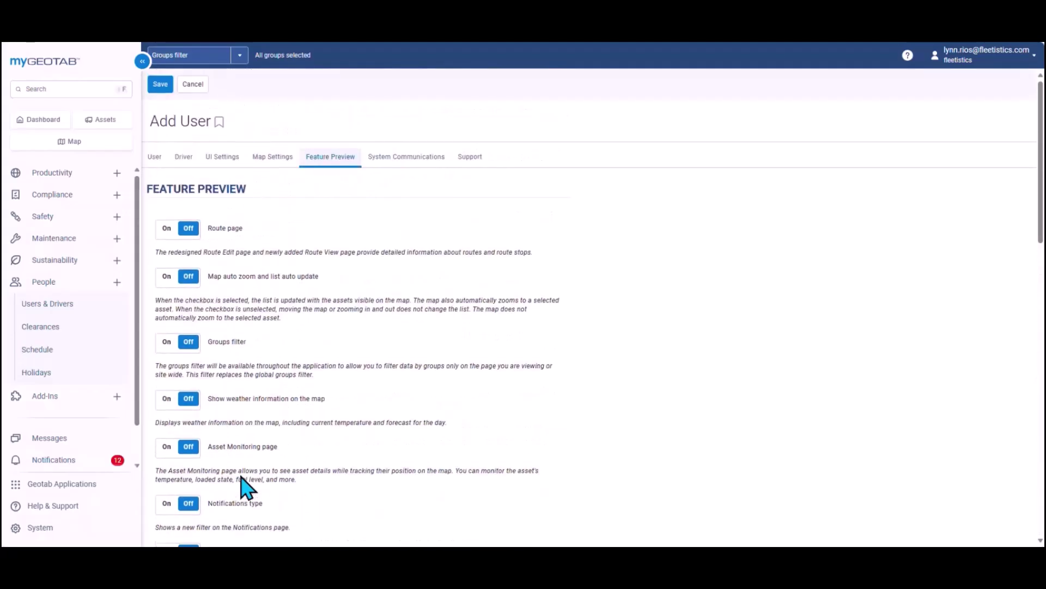
click(398, 174)
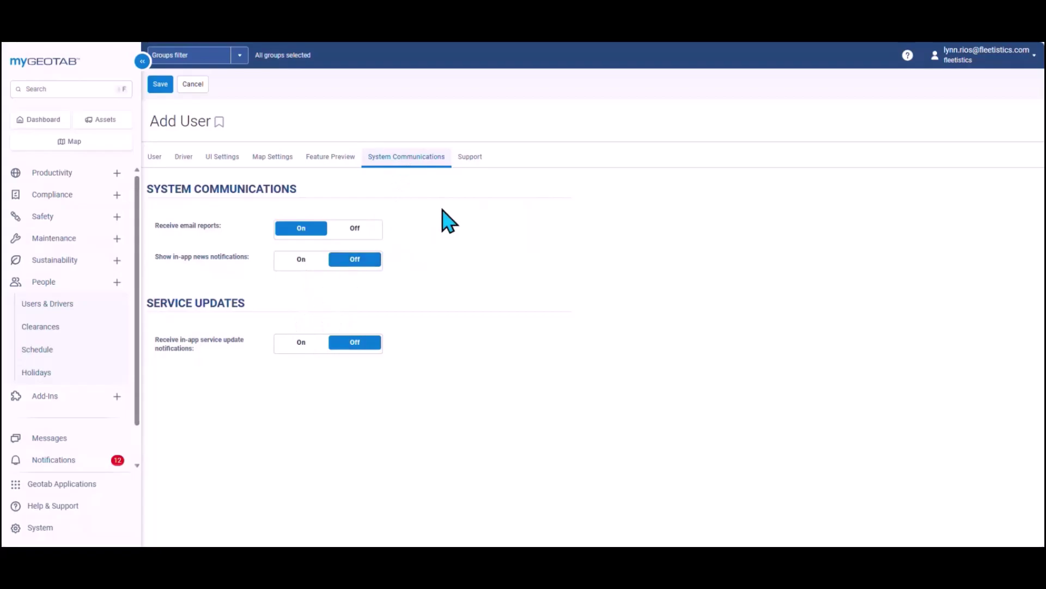
Step: Set the new user as contact for support, training and procurement questions to Yes
click(468, 164)
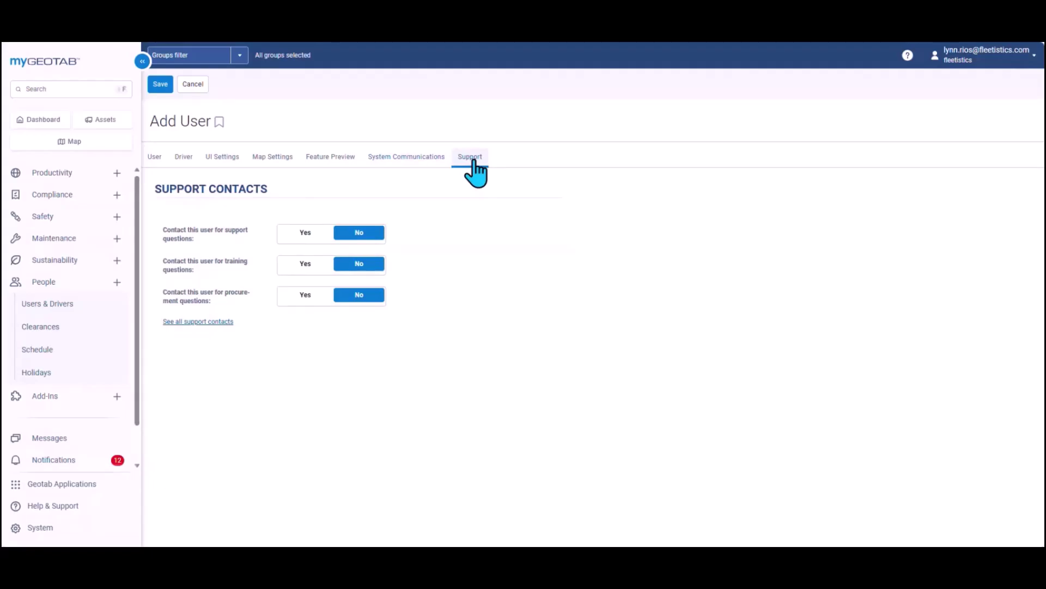
click(305, 233)
click(303, 303)
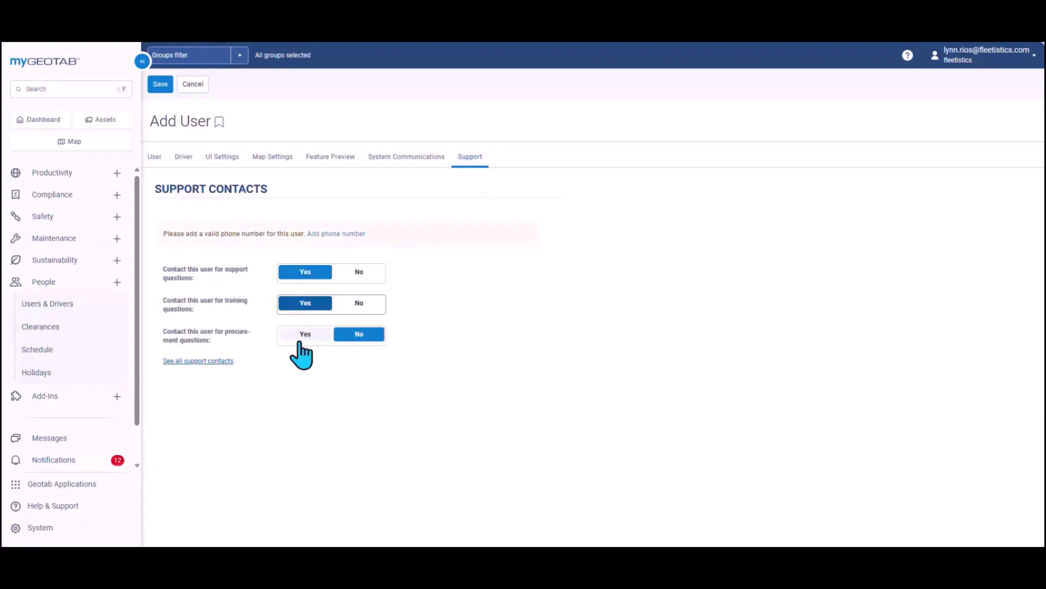
click(303, 334)
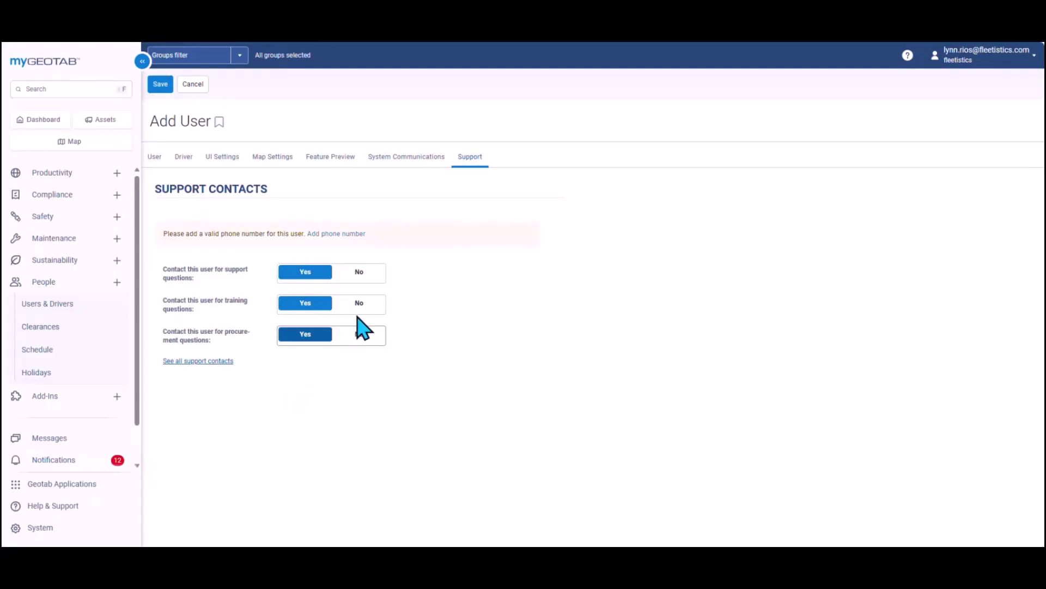
Step: Set the support, training and procurement contact options back to No, and leave the new user form, discarding its unsaved changes
click(357, 272)
click(359, 303)
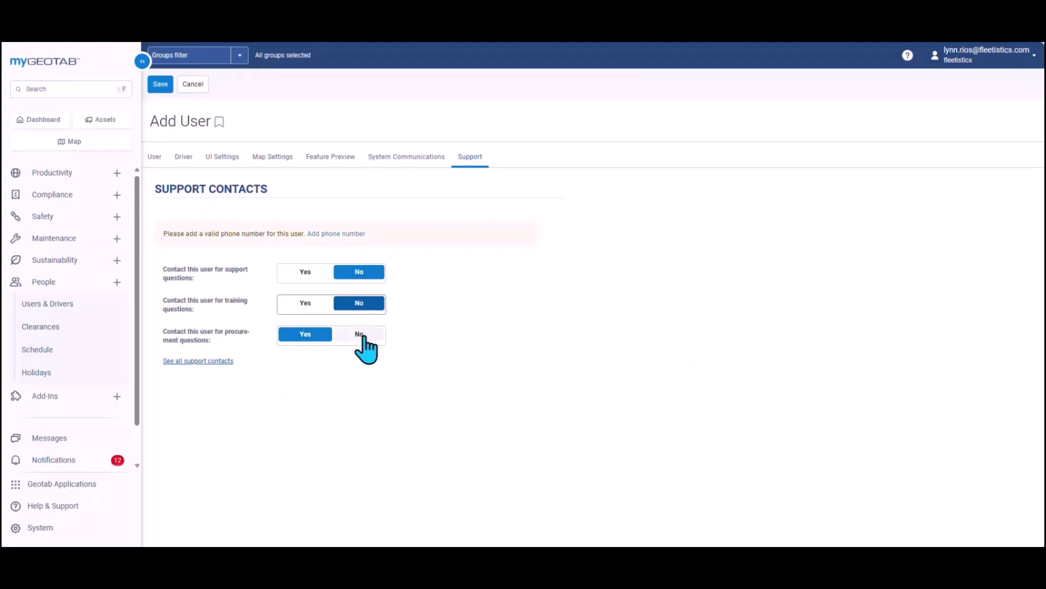
click(360, 334)
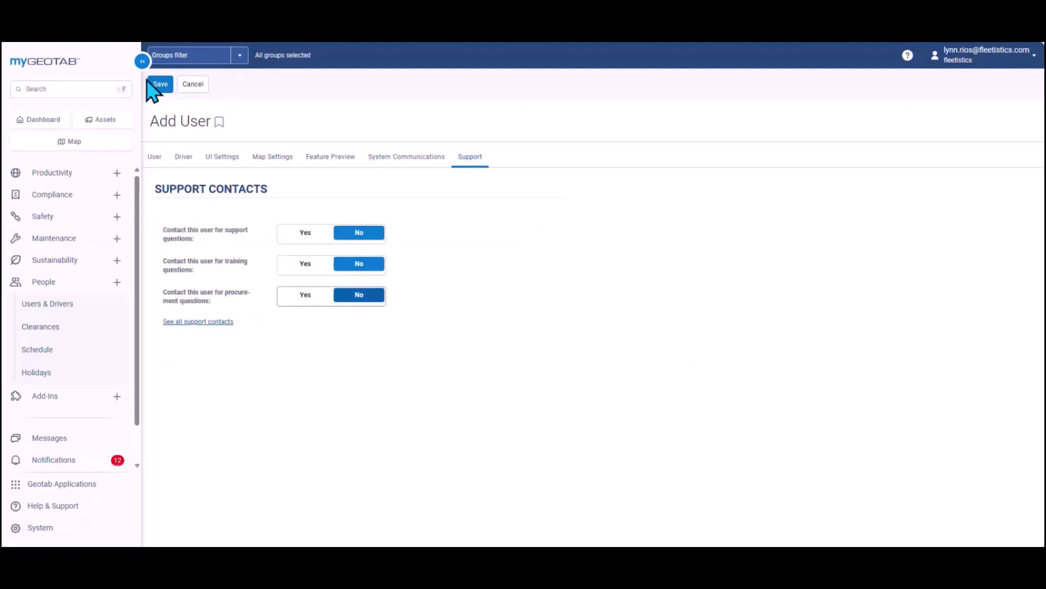
click(13, 22)
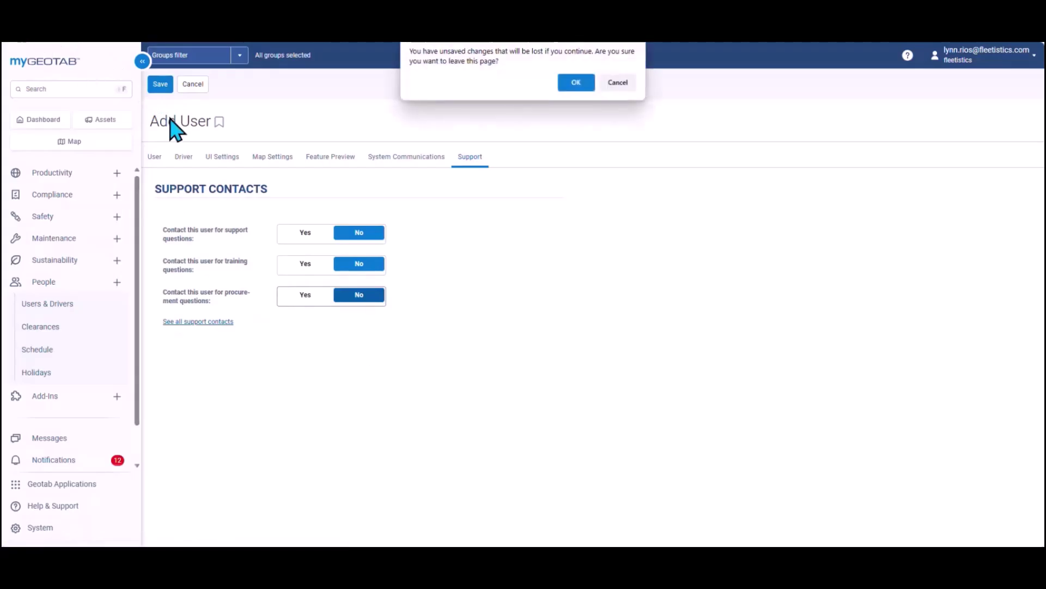
click(577, 83)
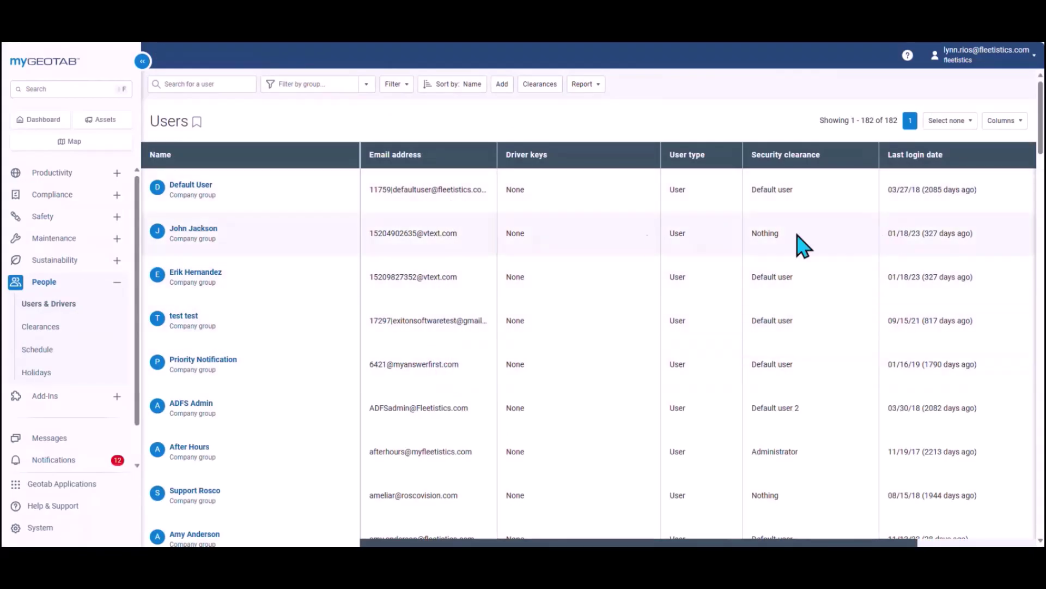
Step: Open the second user in the users list and remove them by archiving the record (make historical) instead of deleting it
click(206, 241)
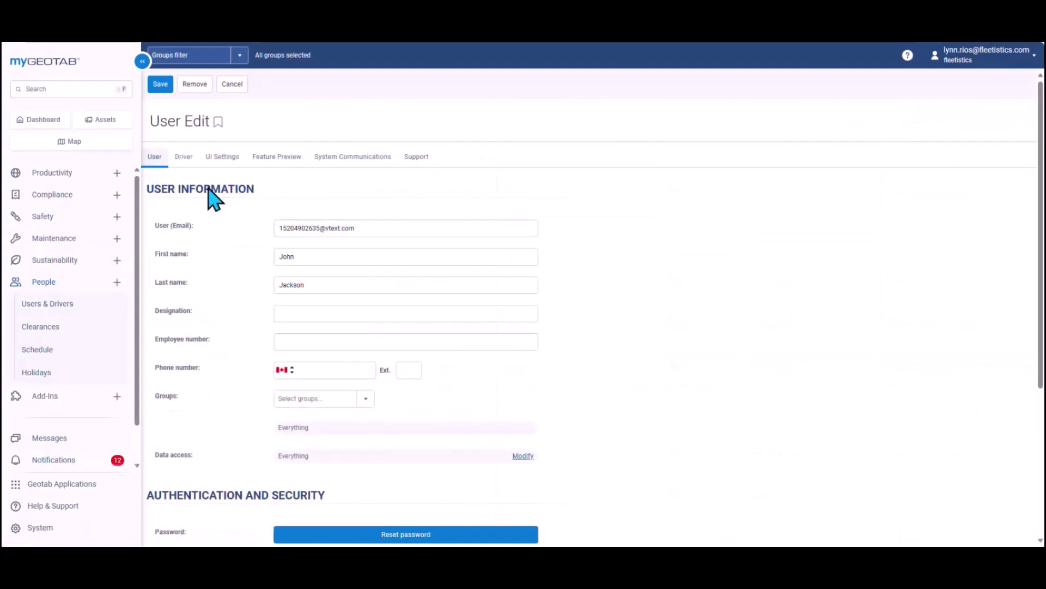
click(195, 84)
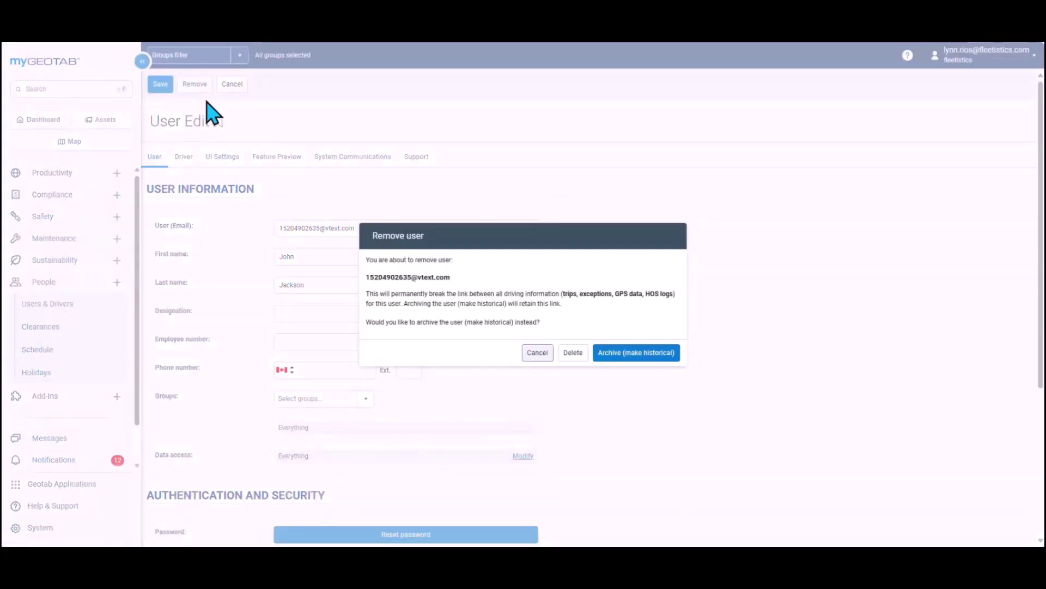
click(619, 355)
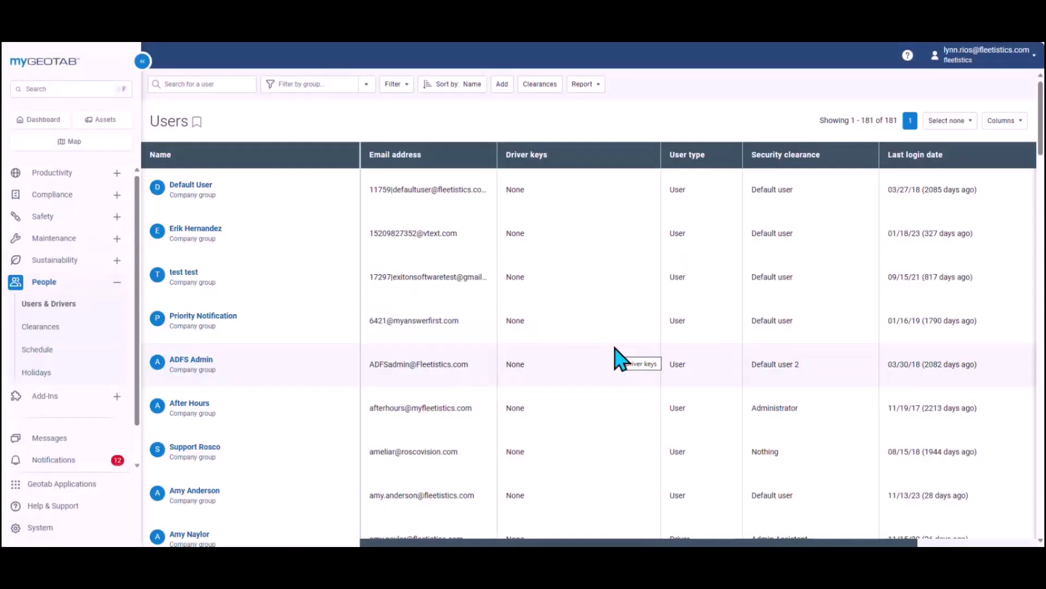
Step: Filter the users list to show archived users by setting Show archived to Yes and applying the change
click(406, 88)
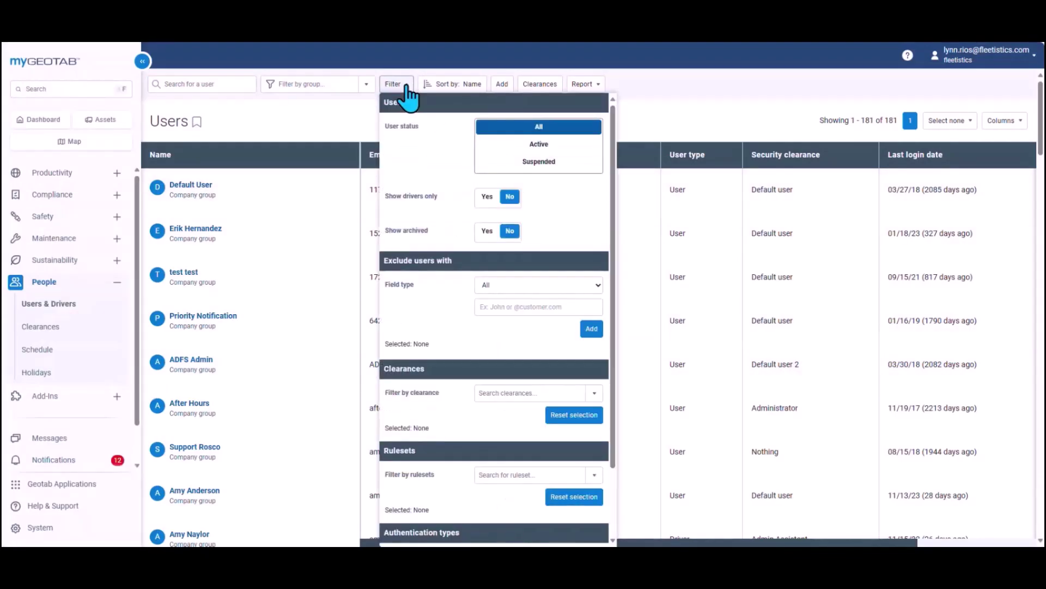
click(487, 231)
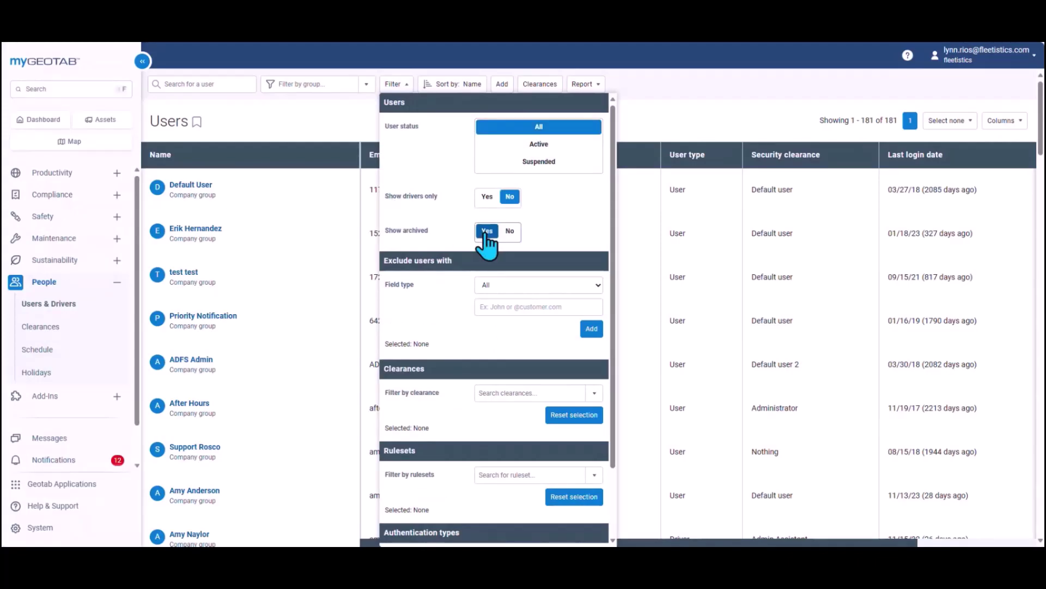
scroll(545, 338, down, 2)
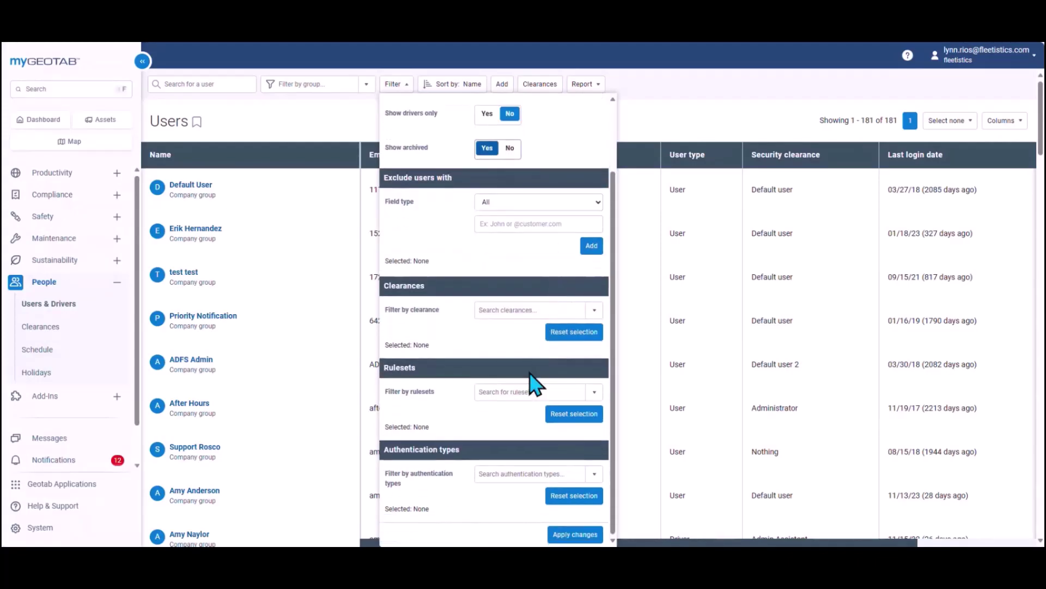
click(576, 534)
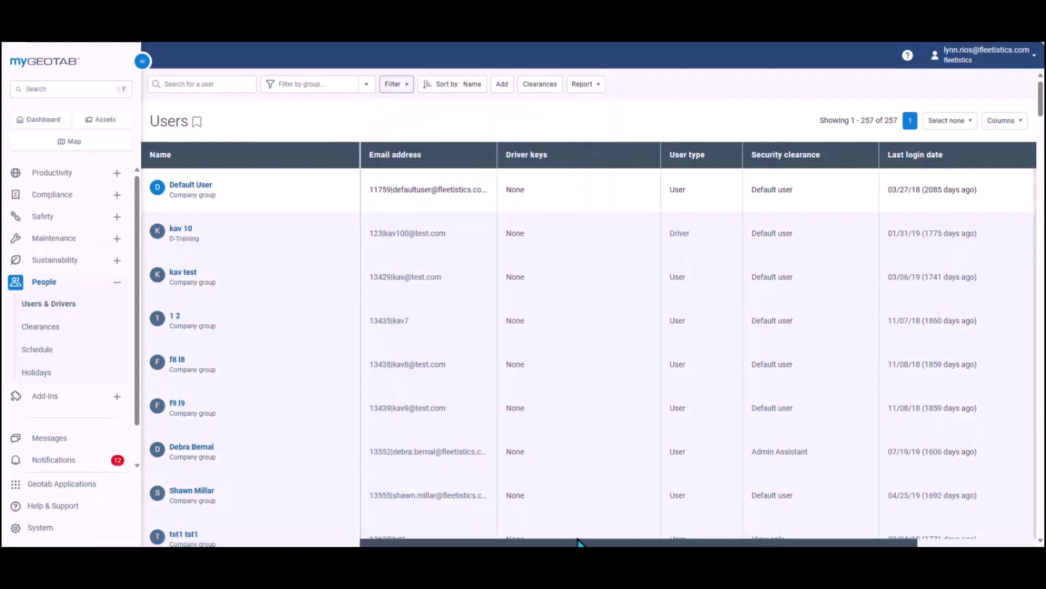
Step: Hide archived users from the list again by setting the Show archived filter to No and applying the change
click(397, 86)
click(509, 231)
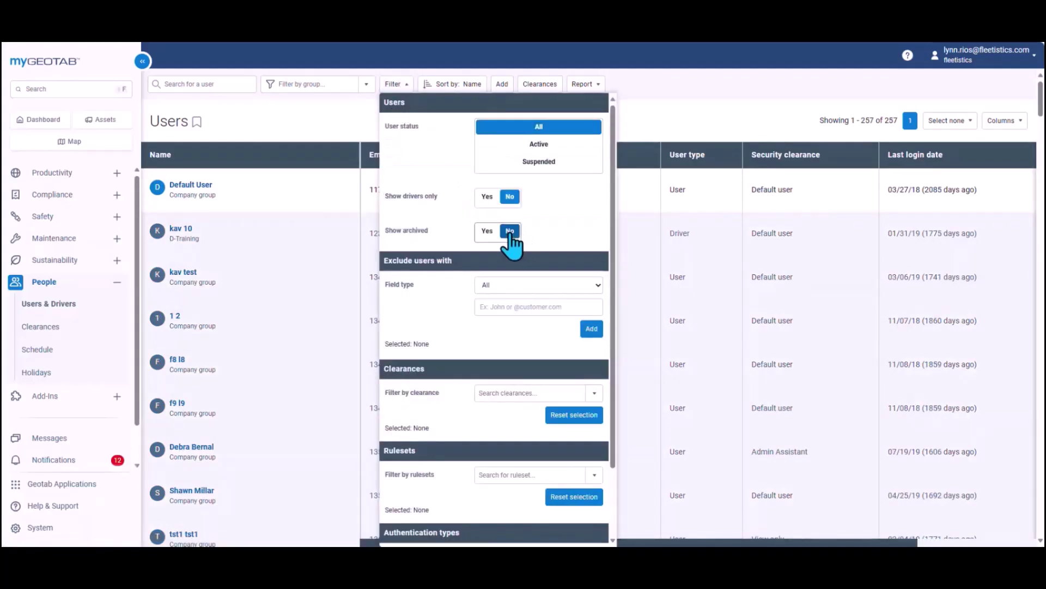
scroll(545, 305, down, 2)
scroll(540, 338, down, 5)
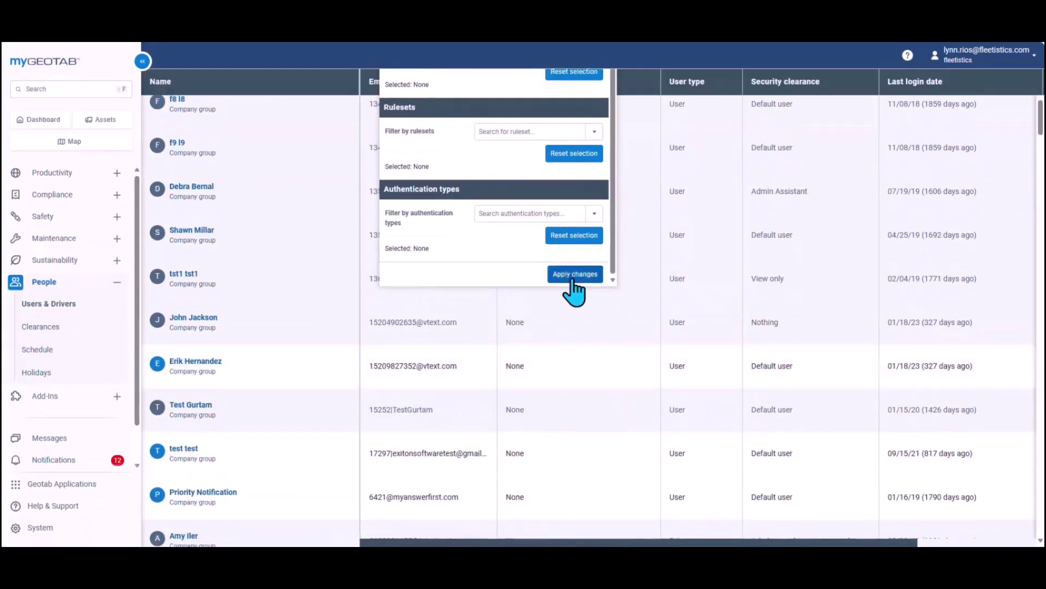
click(575, 275)
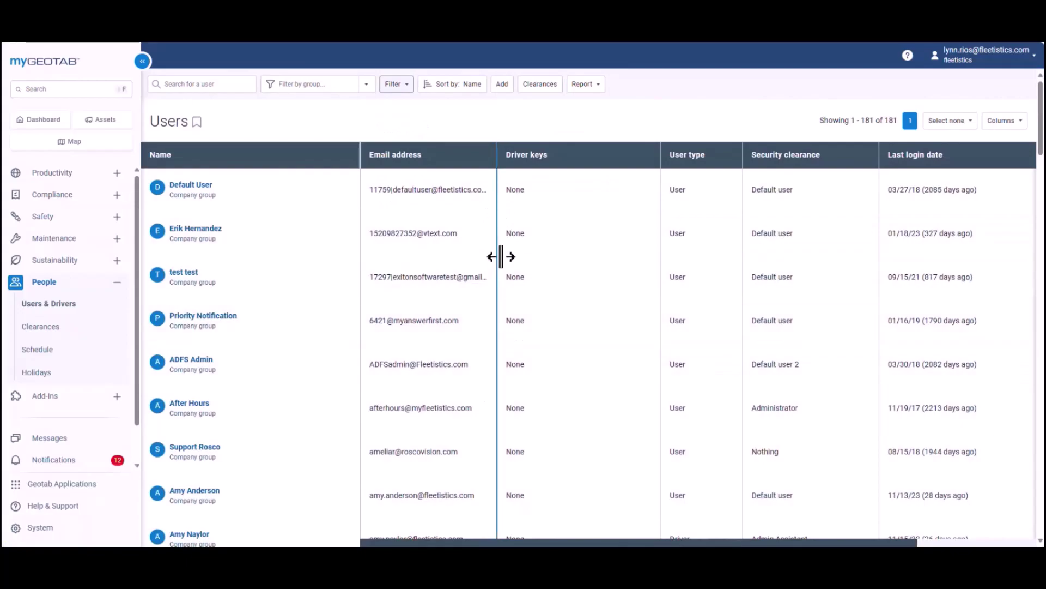
Step: Reverse the users list's name sorting and restore it, and check which report types are available
click(468, 87)
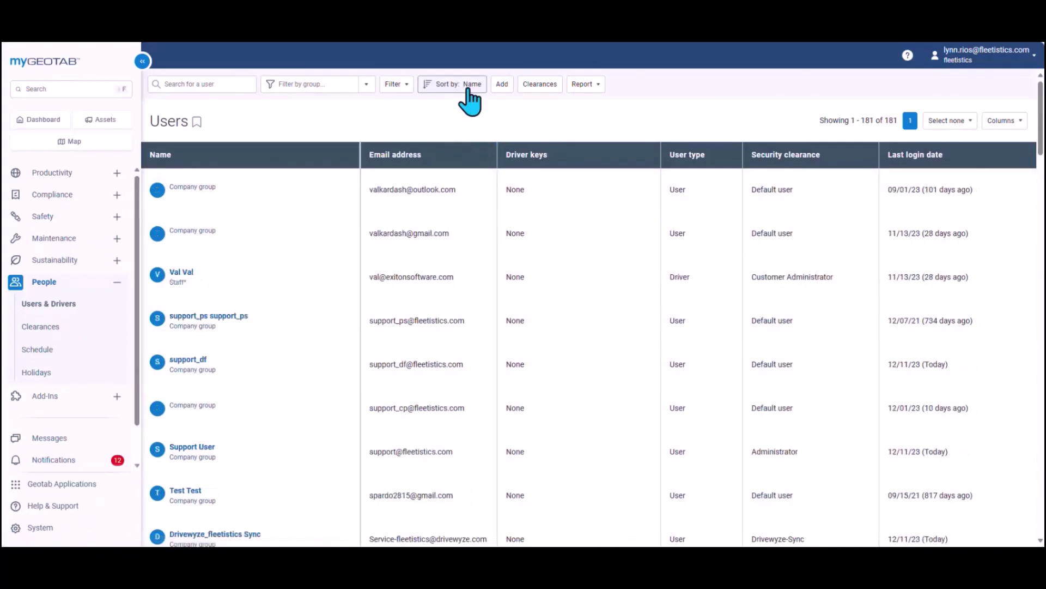
click(468, 87)
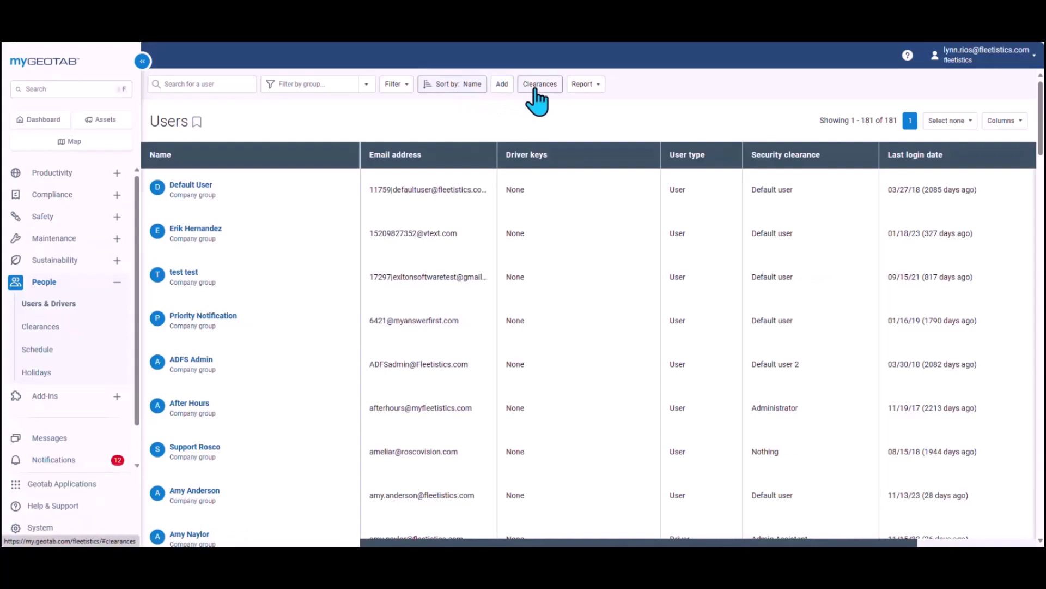
click(587, 88)
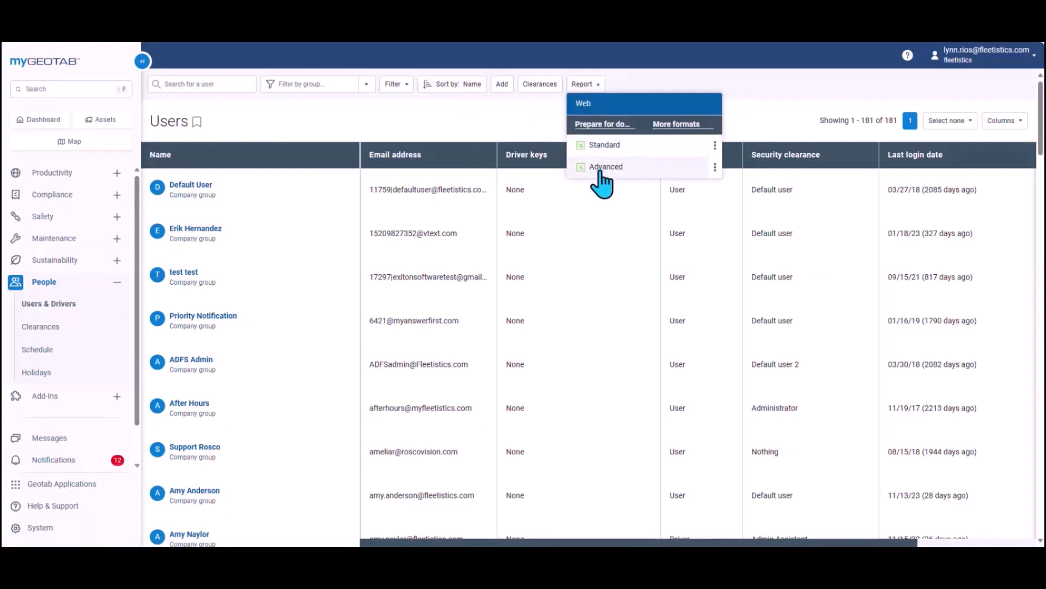
click(753, 113)
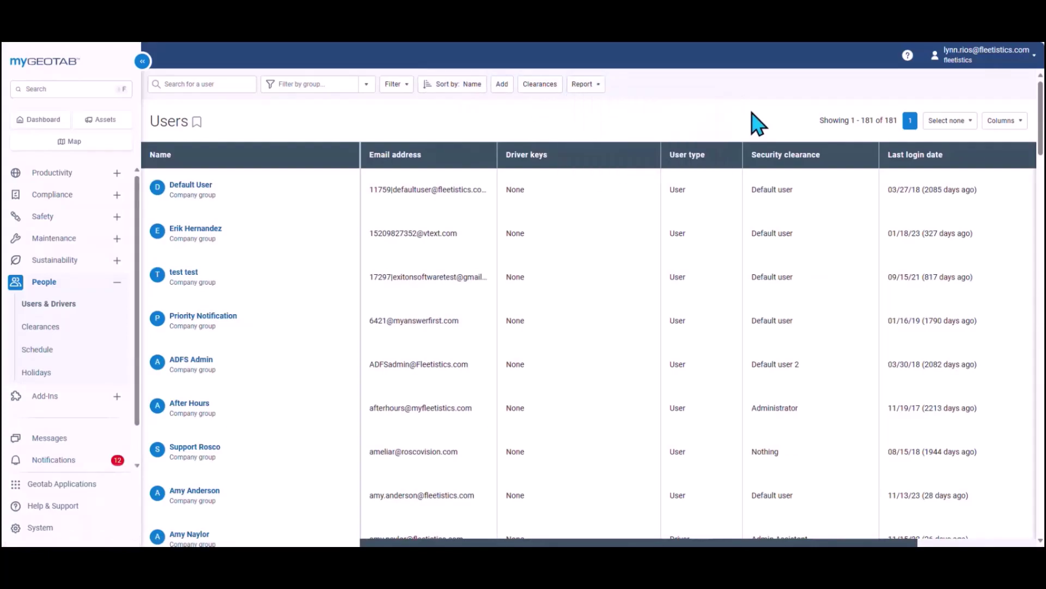
Step: Show the Comment, Employee number and Phone number columns in the users list, and hide them again
click(1017, 137)
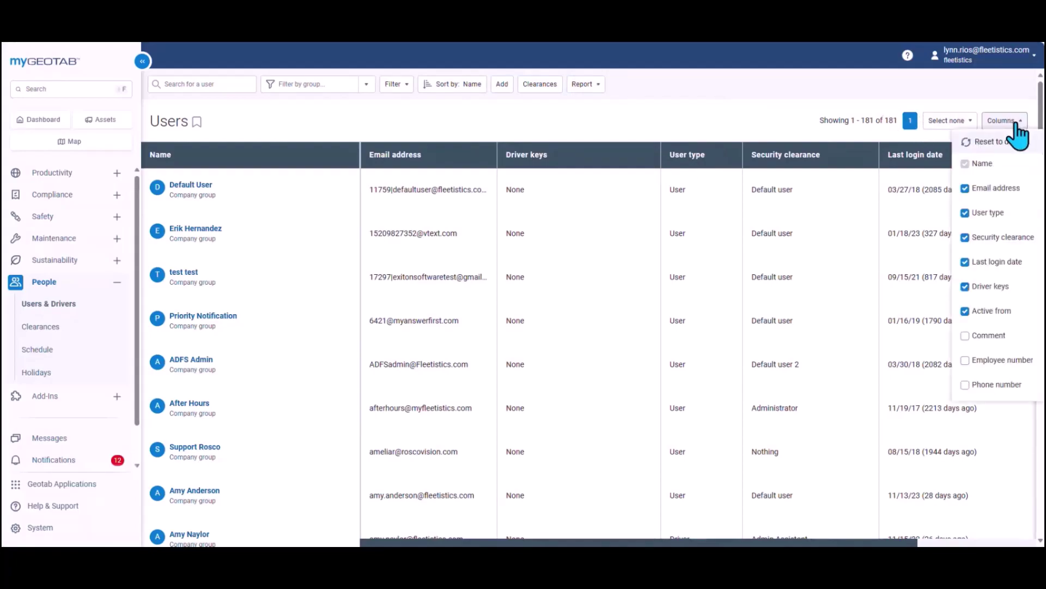
click(965, 385)
click(965, 361)
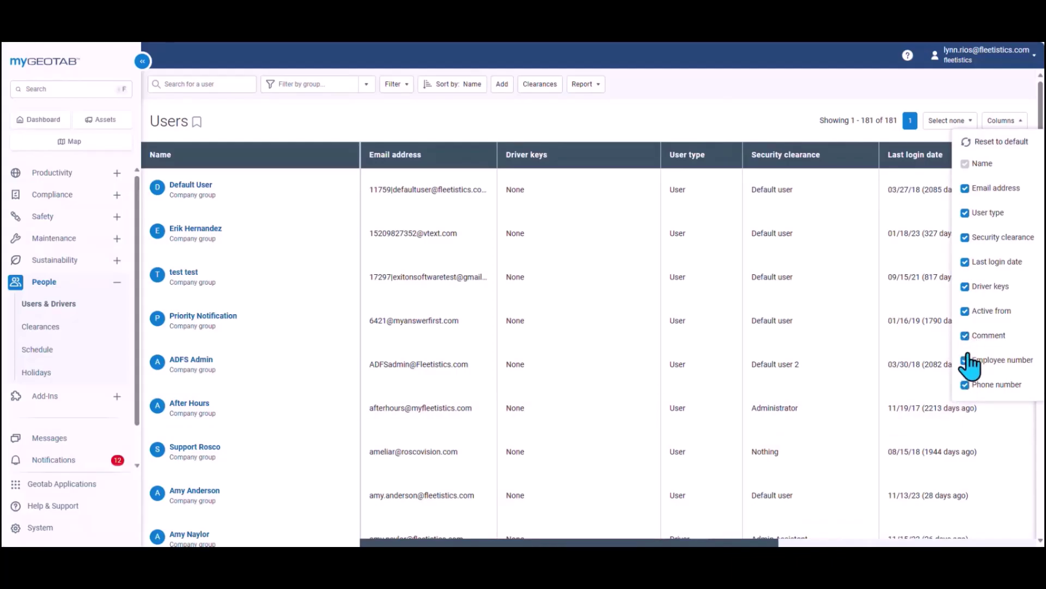
click(965, 360)
click(965, 385)
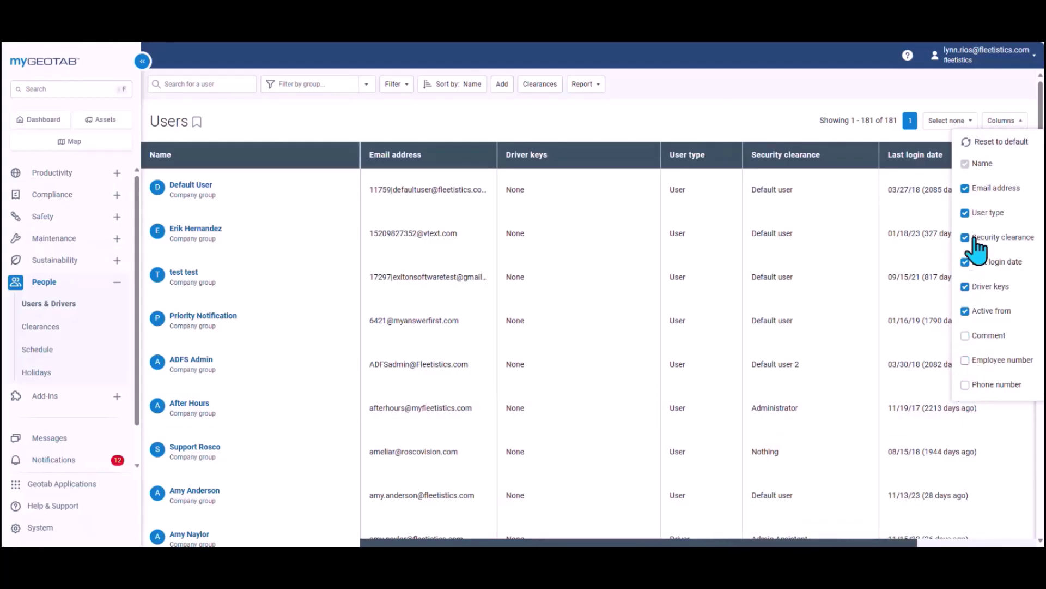
Step: Switch the users list to individual selection, select the first three users and open them for editing together
click(960, 122)
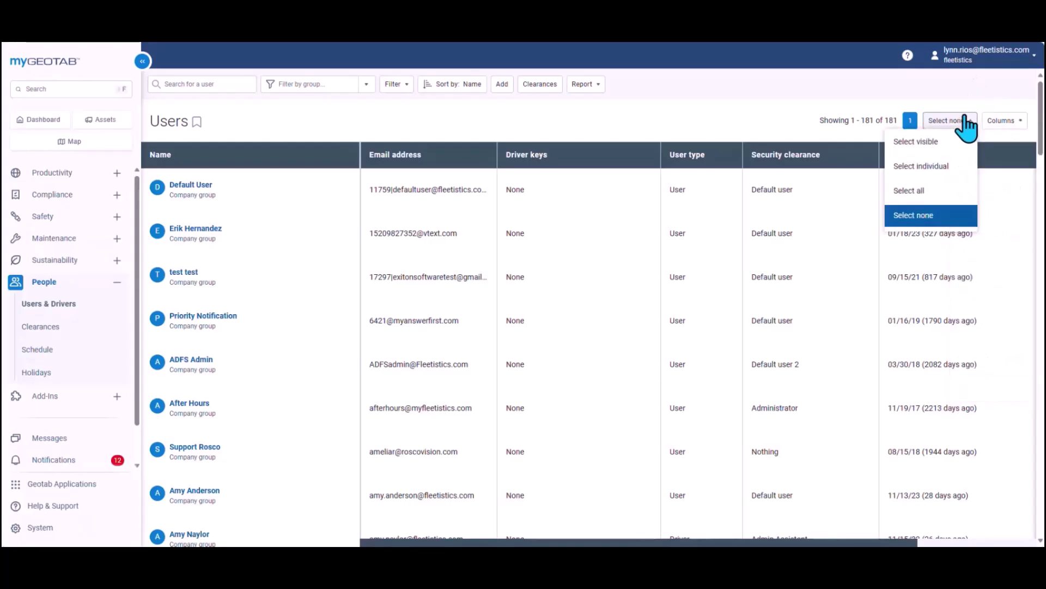
click(951, 167)
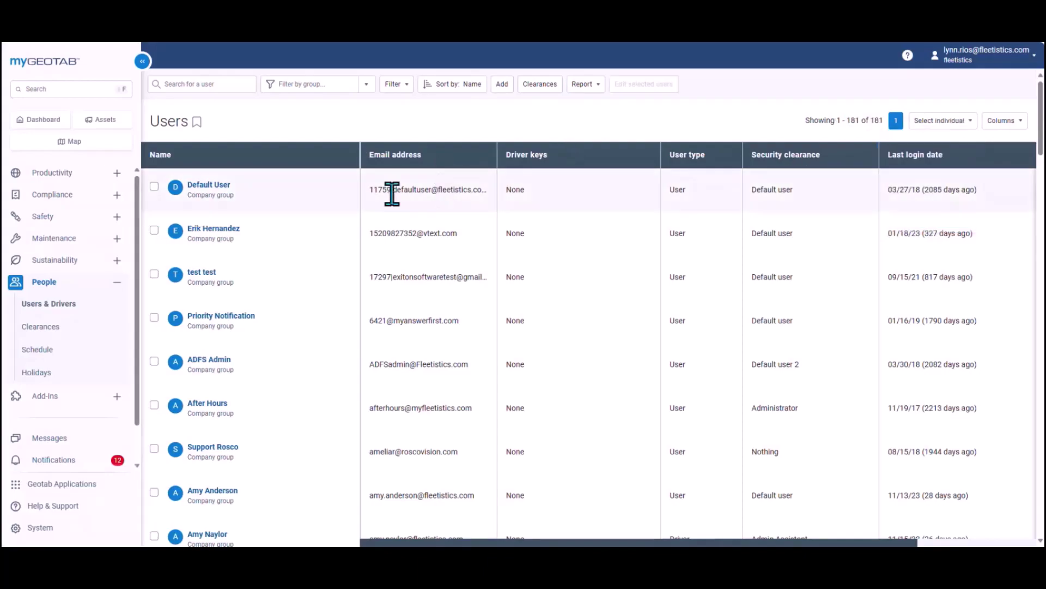
click(155, 187)
click(154, 230)
click(154, 273)
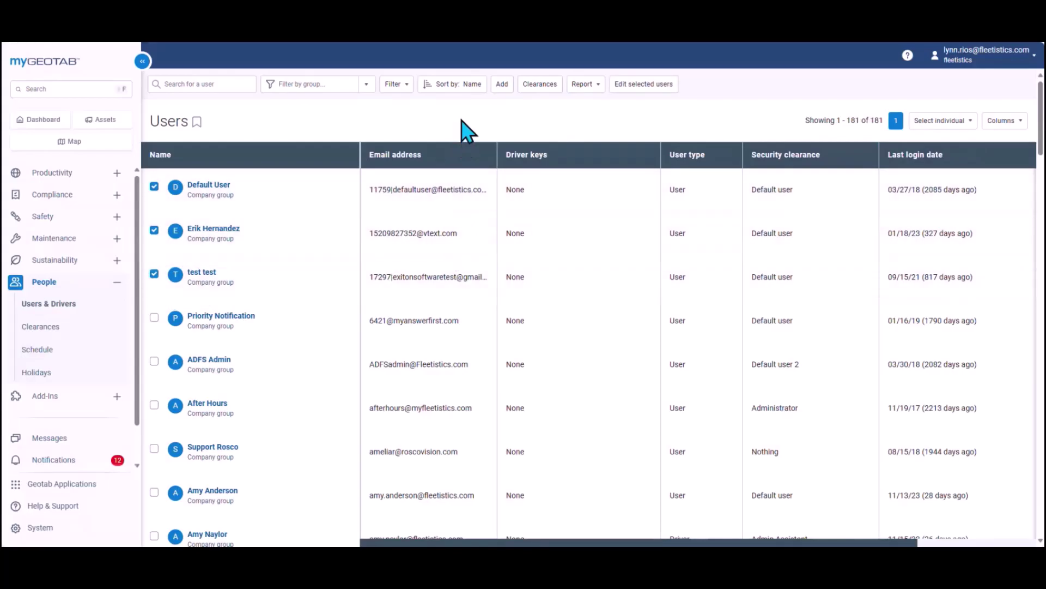
click(635, 85)
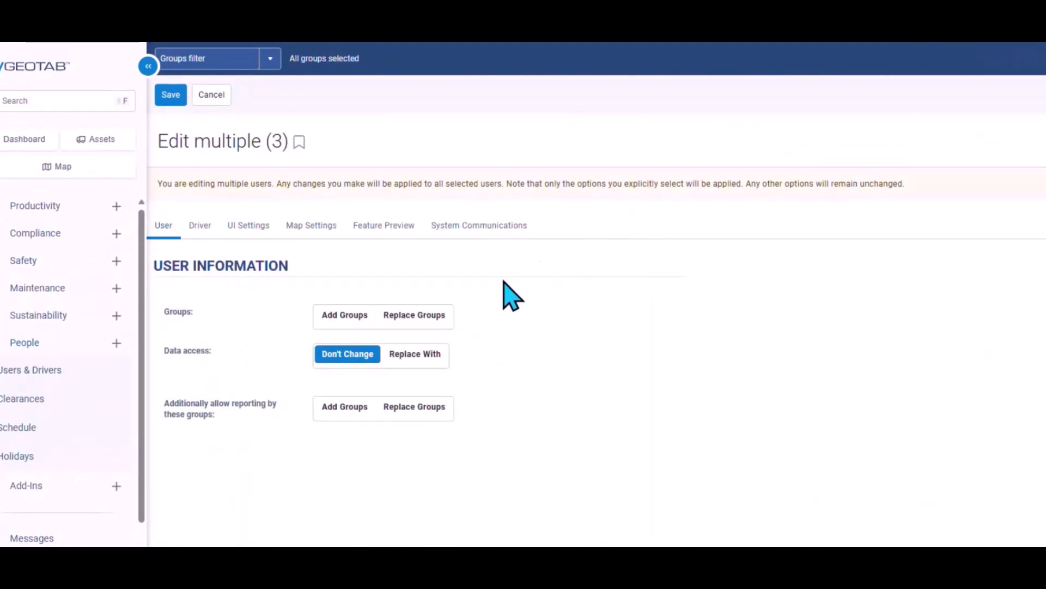
Step: Replace the data access of the three selected users with the D-Training group
click(423, 358)
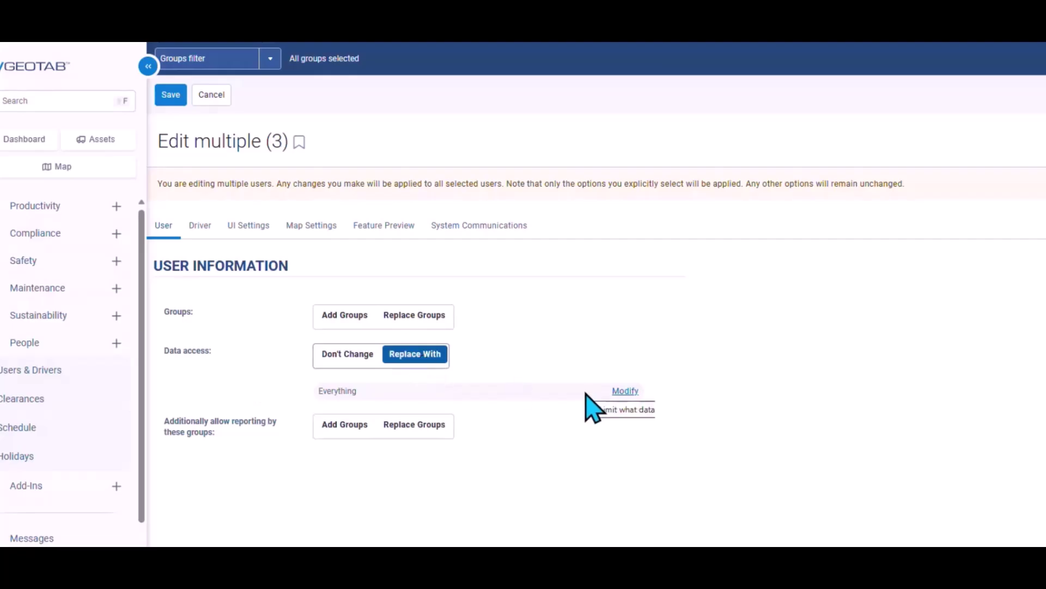
click(623, 391)
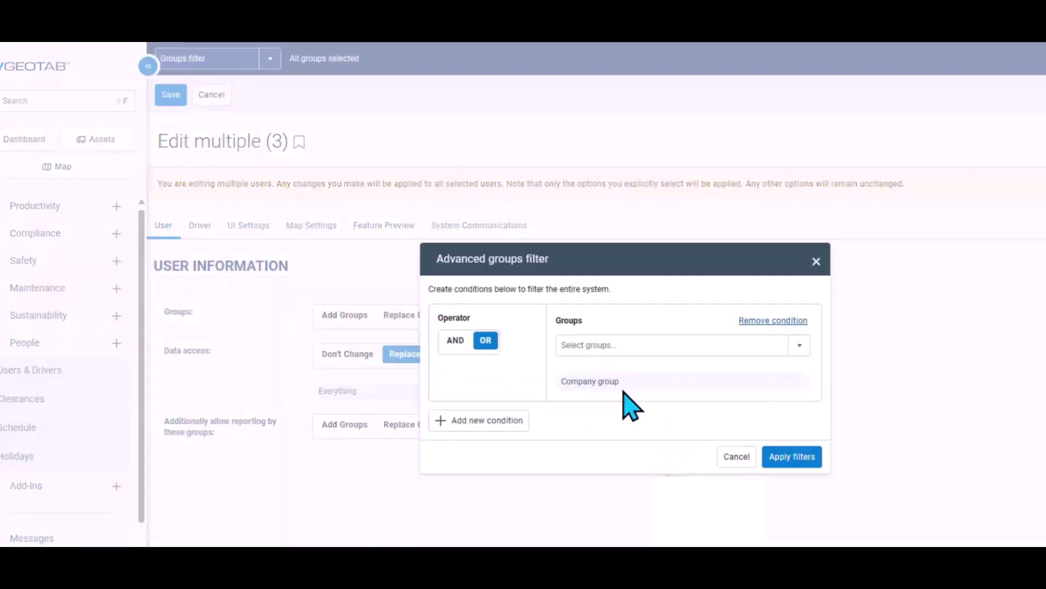
click(800, 345)
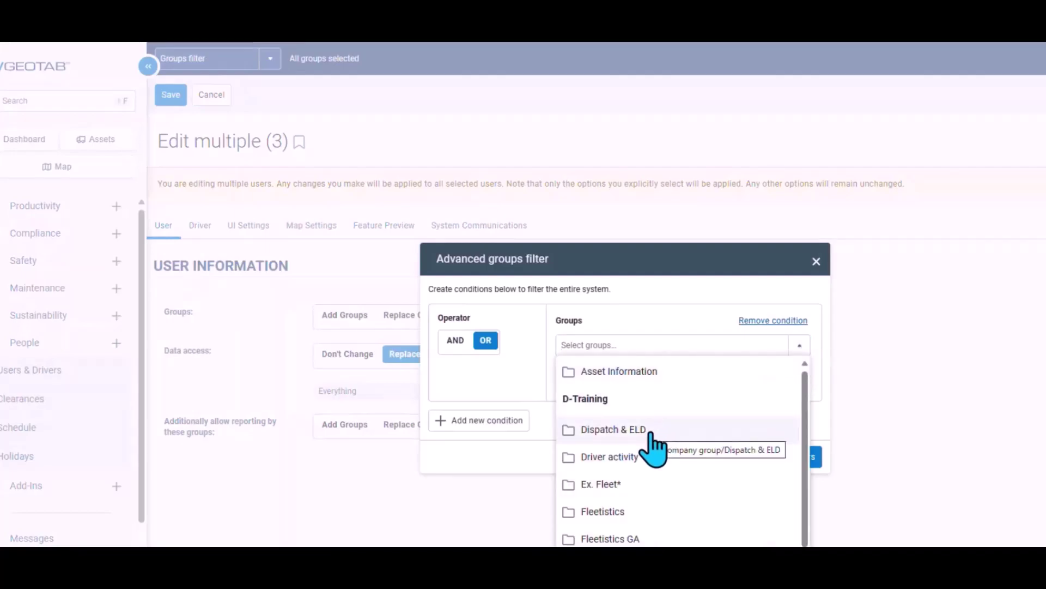
click(630, 403)
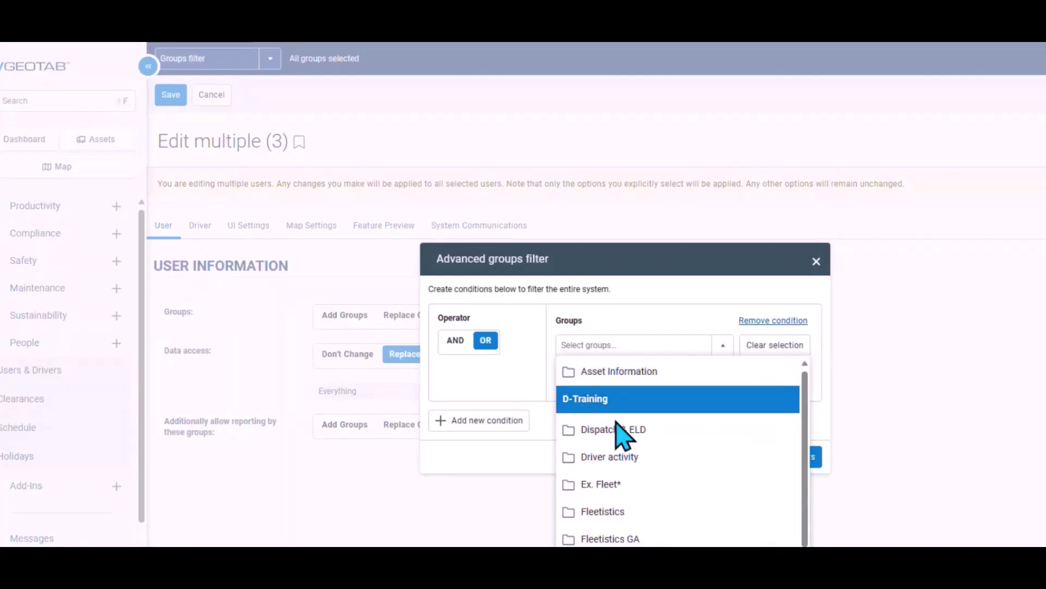
click(796, 461)
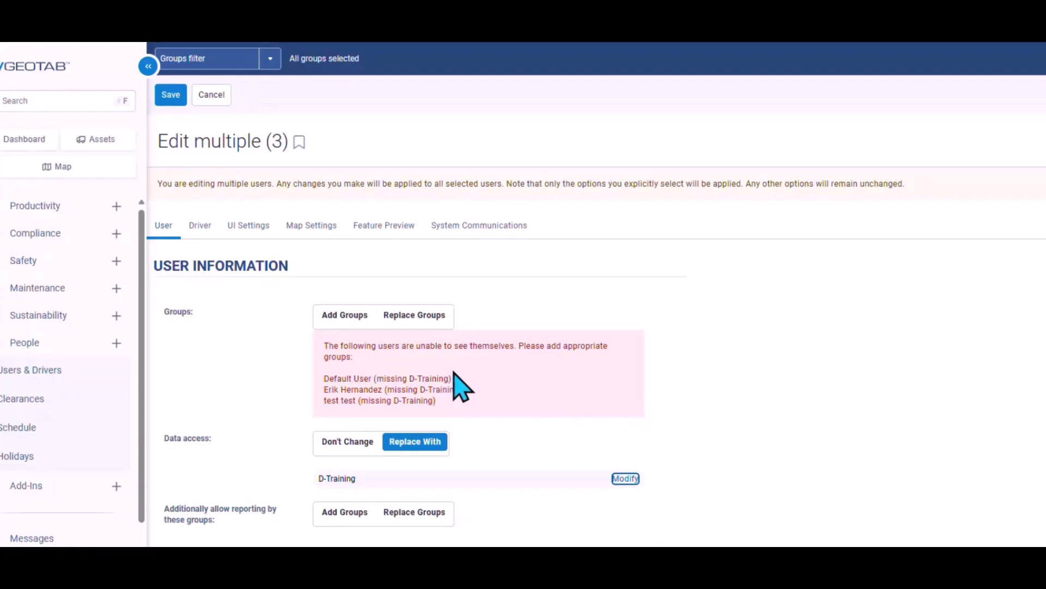
Step: Add the D-Training group to the three selected users' groups and save the multiple-user edit
click(355, 321)
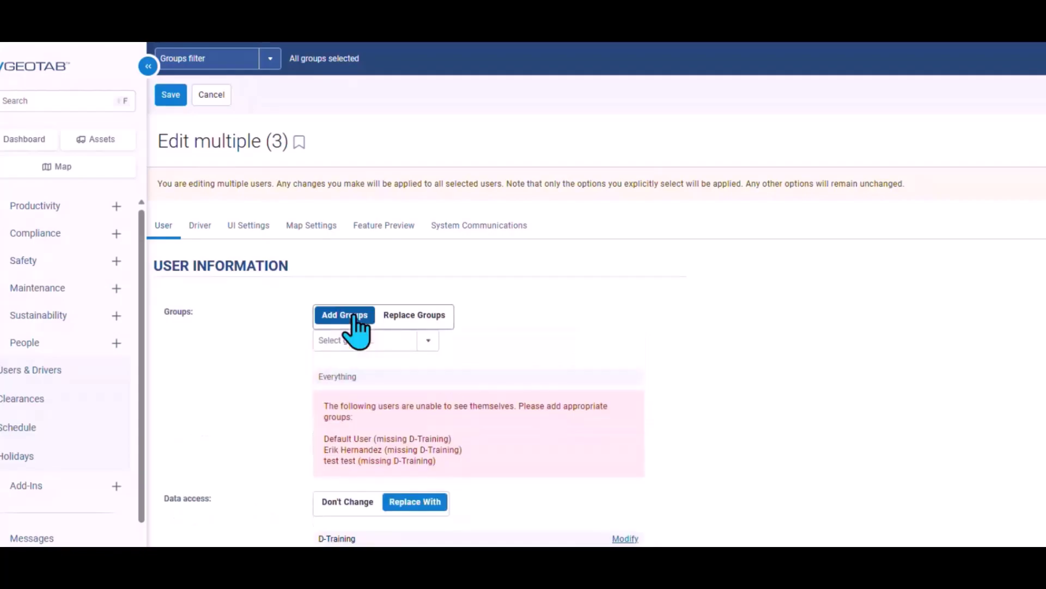
click(428, 340)
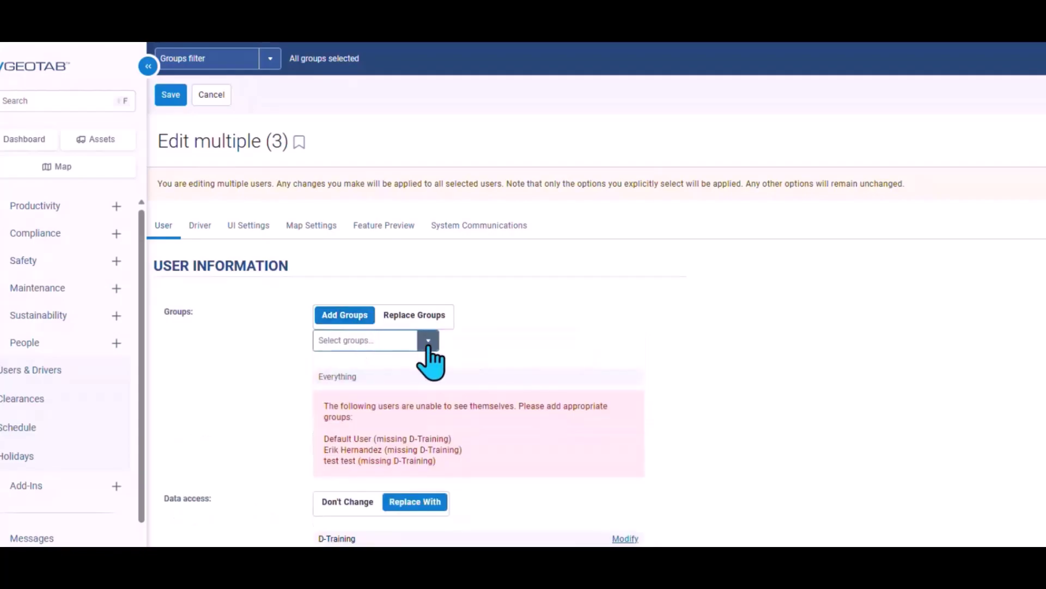
click(394, 398)
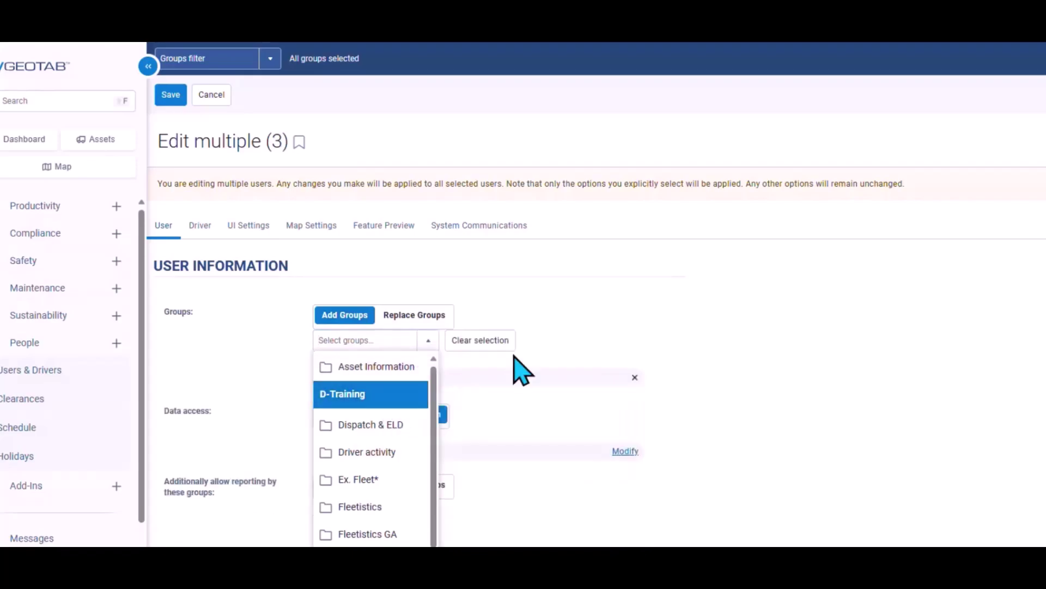
click(576, 294)
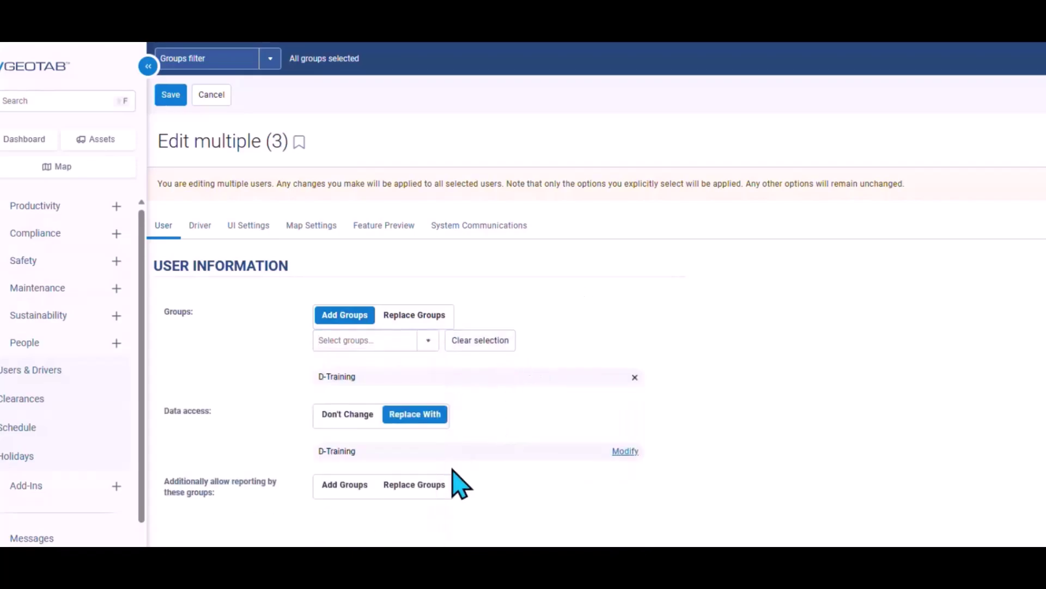
click(163, 96)
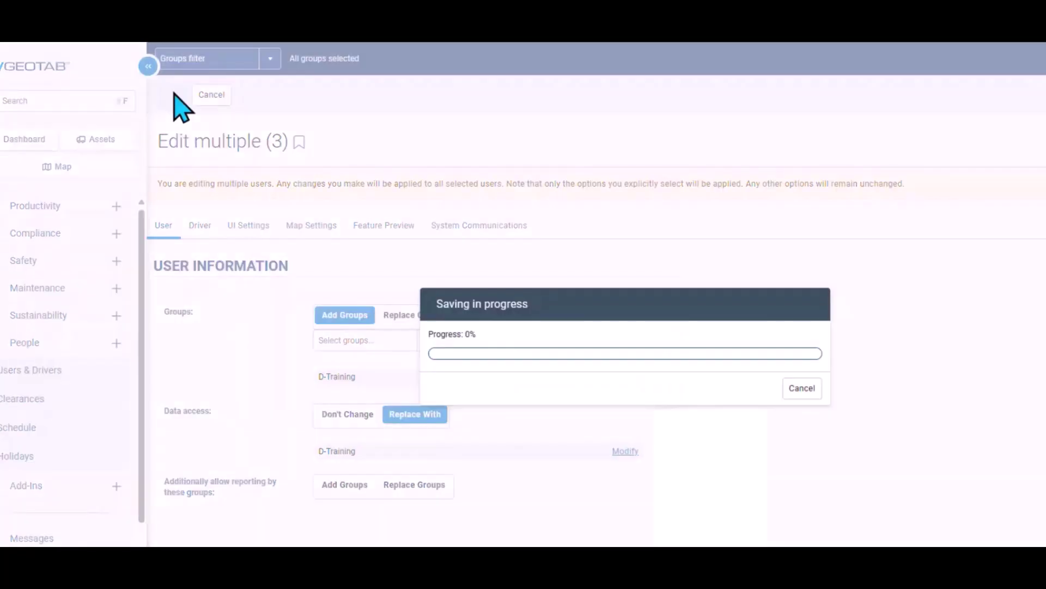
click(722, 389)
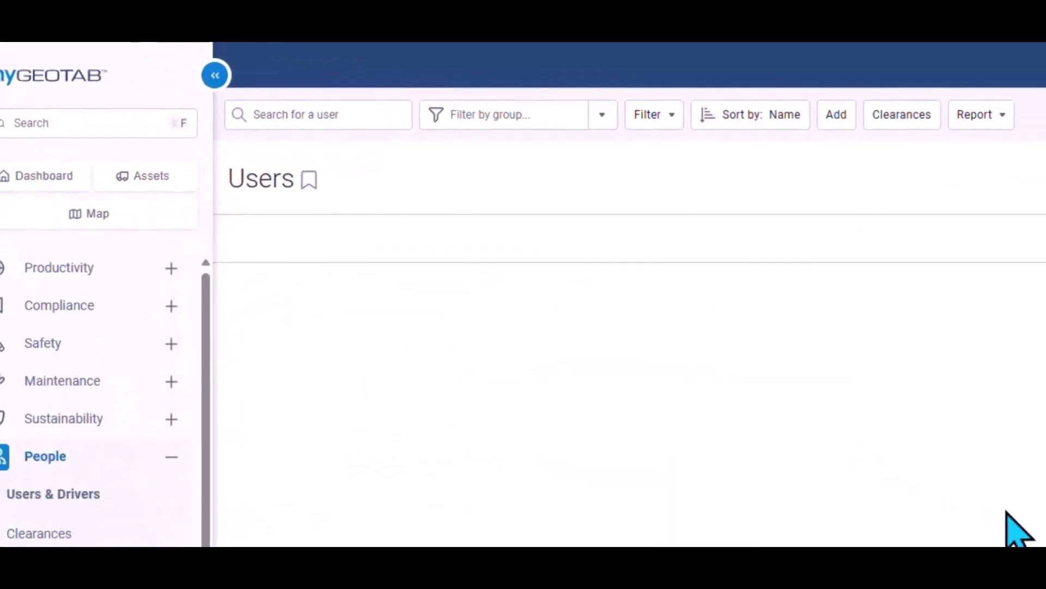